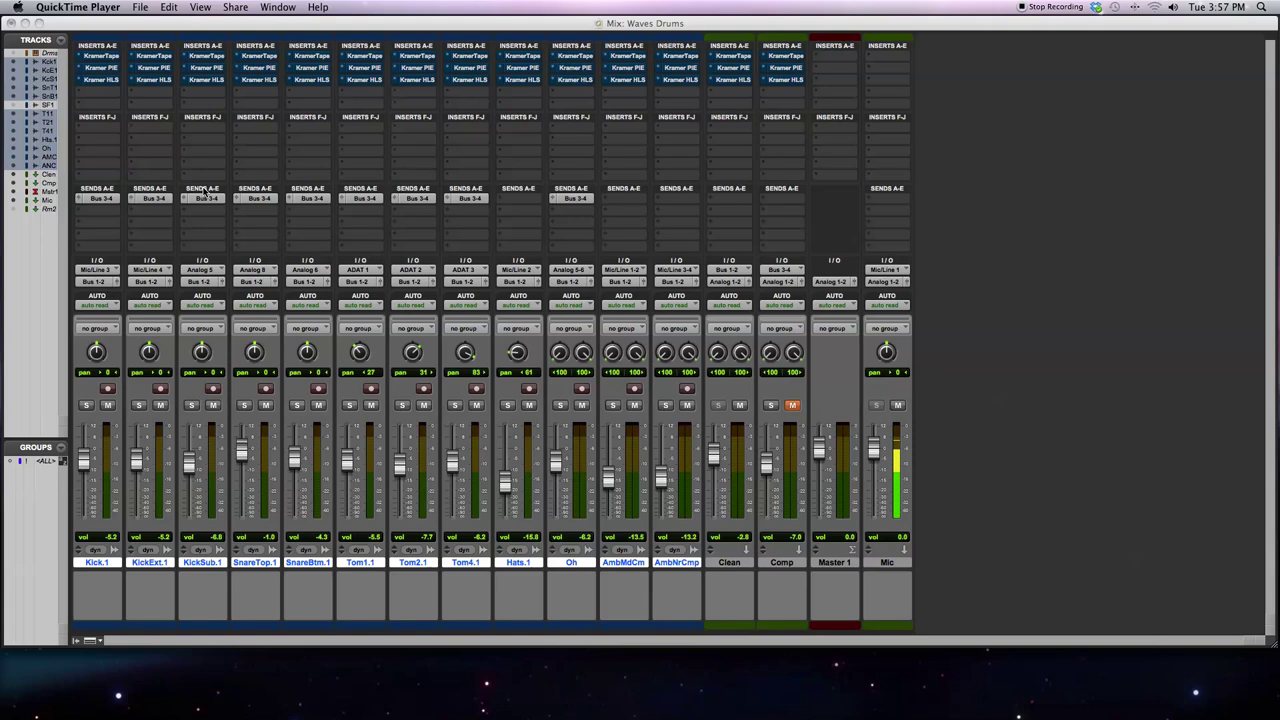
Open Kick.1's Kramer Tape, Kramer PIE and Kramer HLS plug-in windows in turn
click(110, 57)
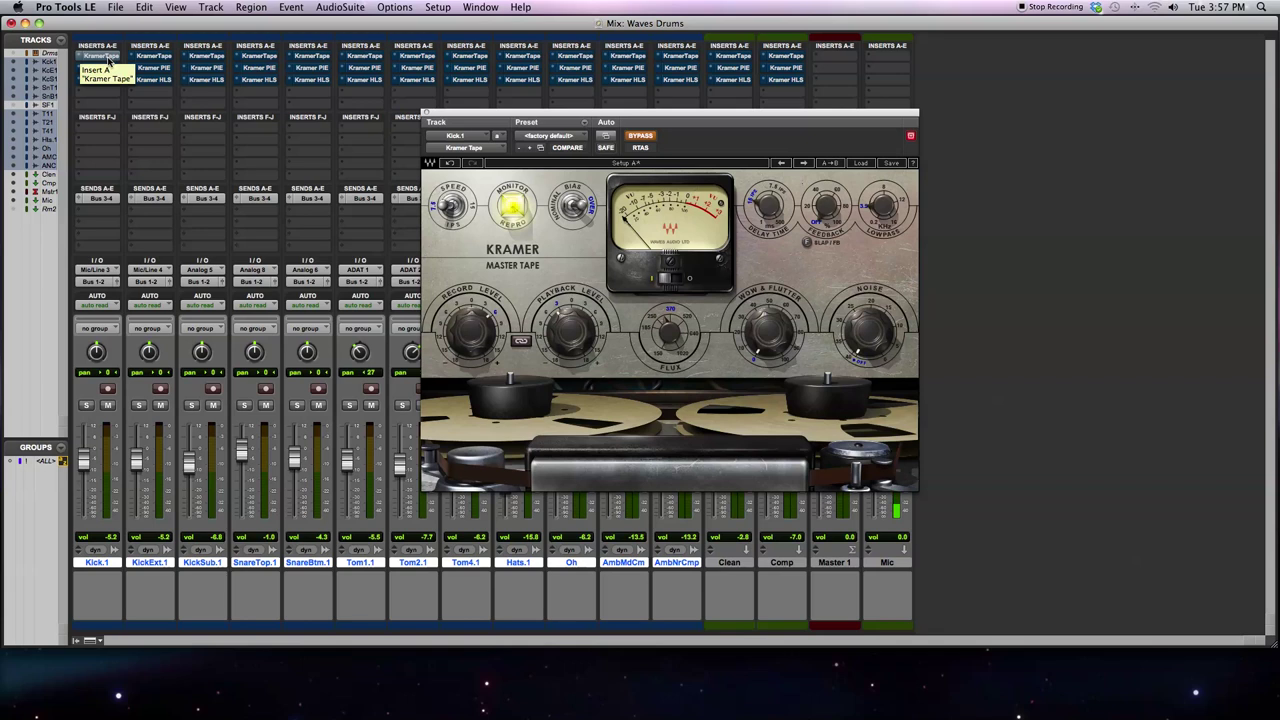
click(108, 67)
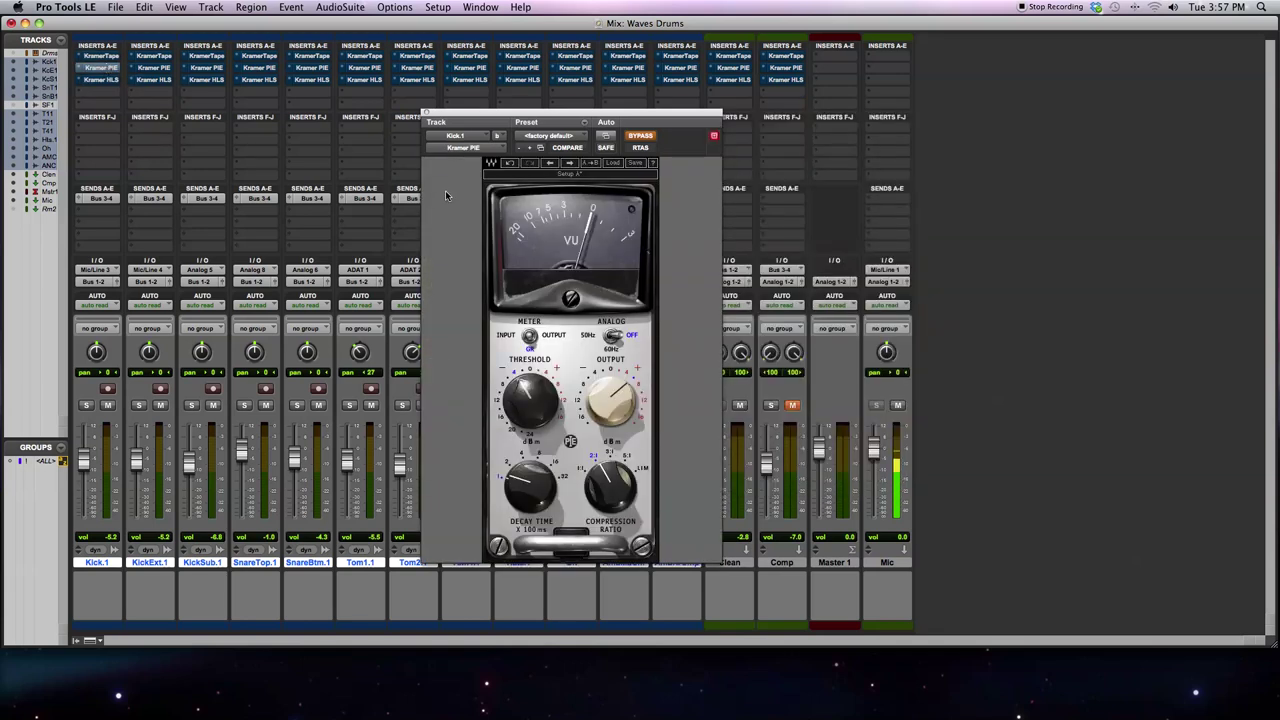
click(112, 80)
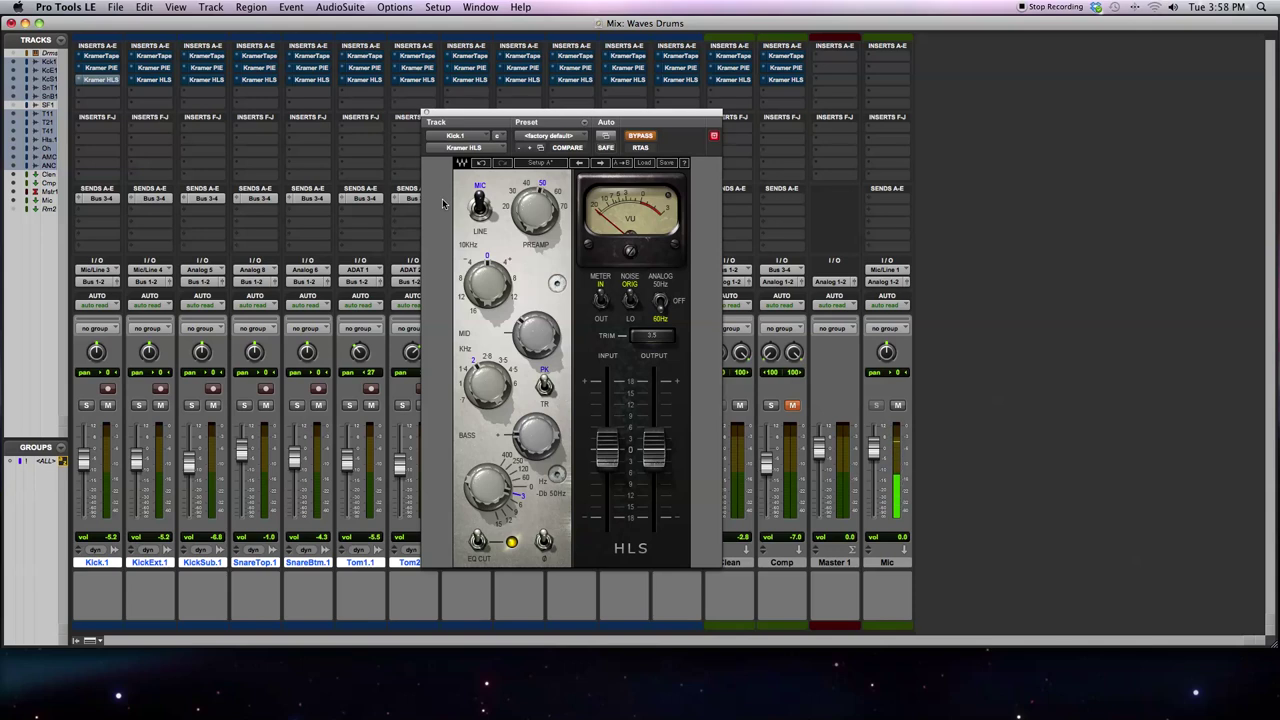
Close Kick.1's Kramer HLS window to reveal the drum Mix window
click(426, 115)
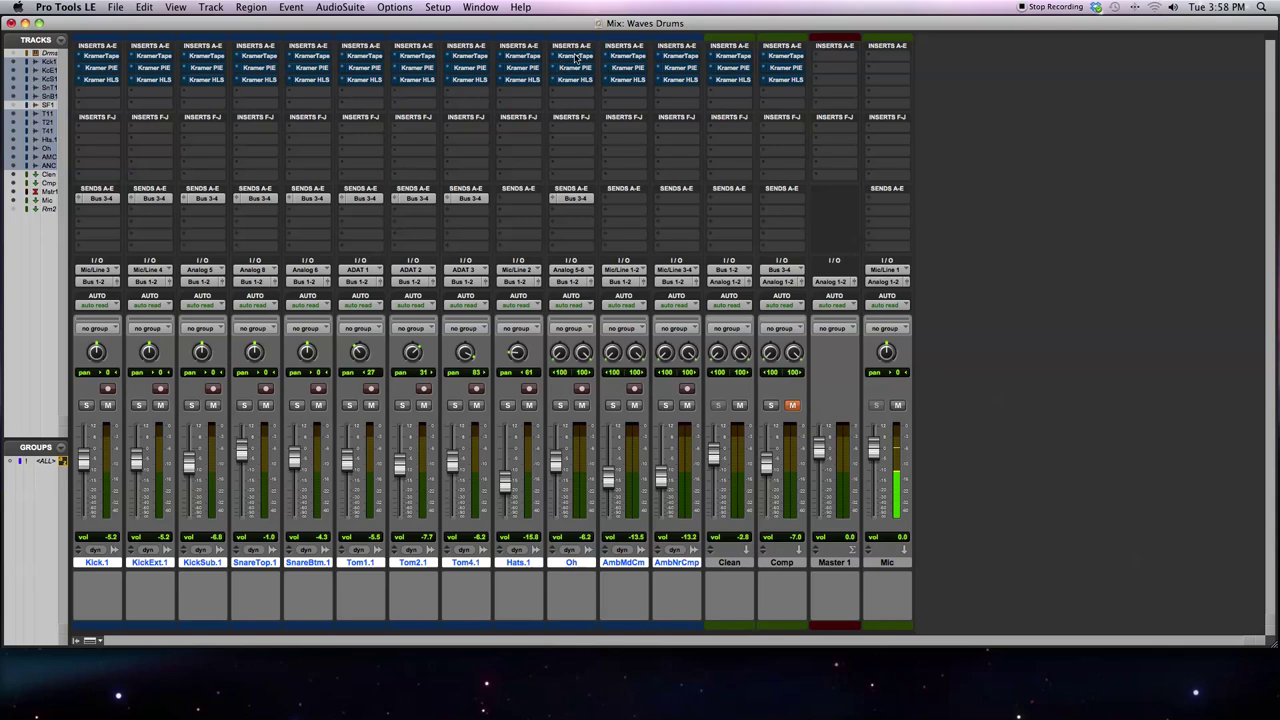
click(108, 57)
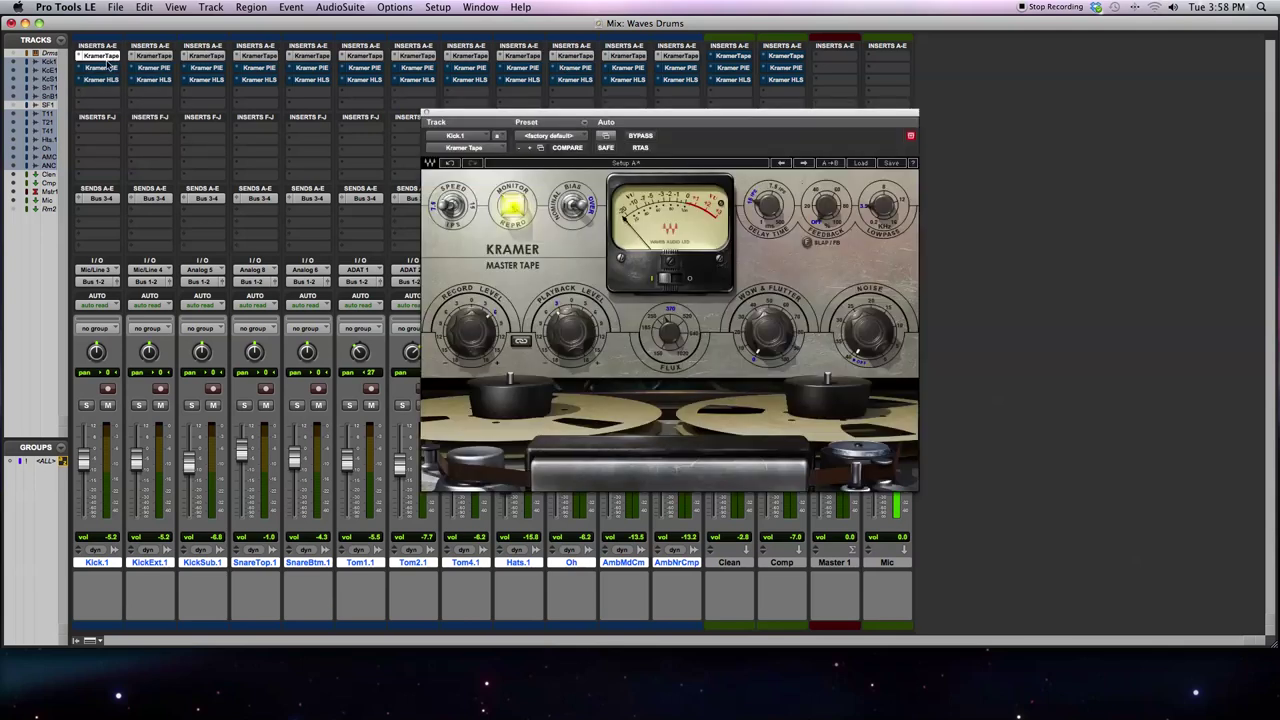
click(266, 57)
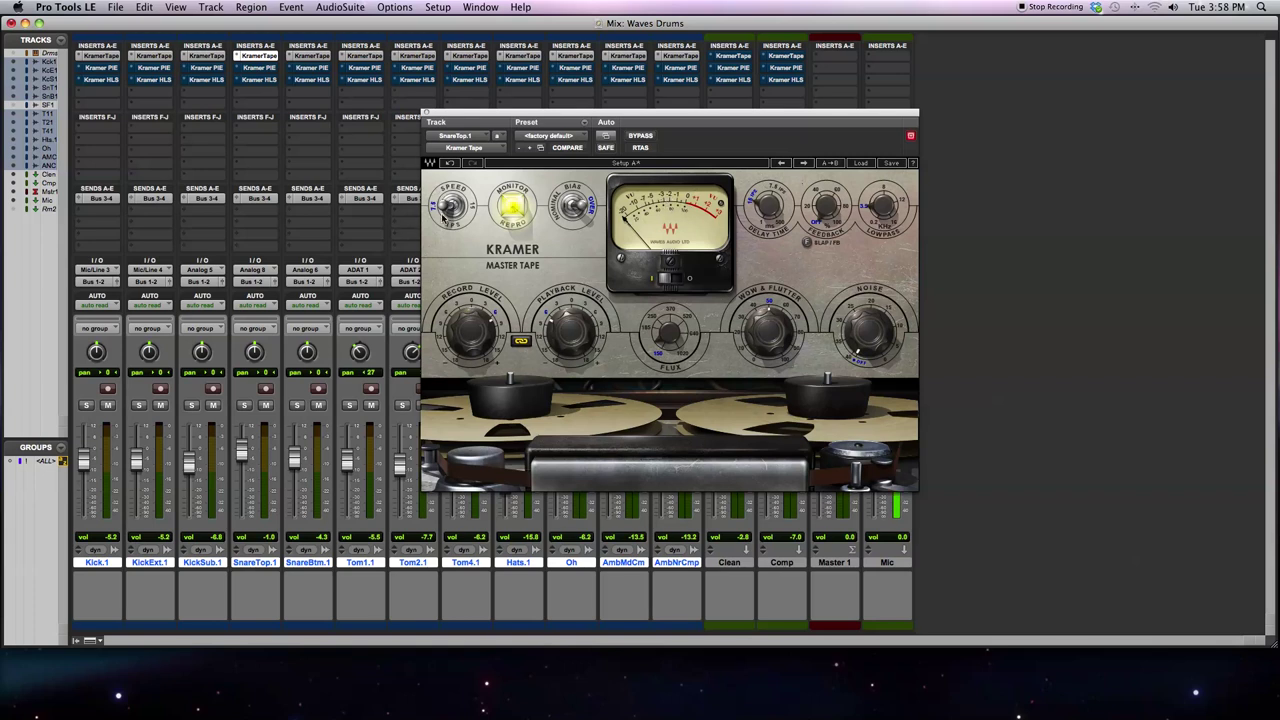
mouse_move(451, 208)
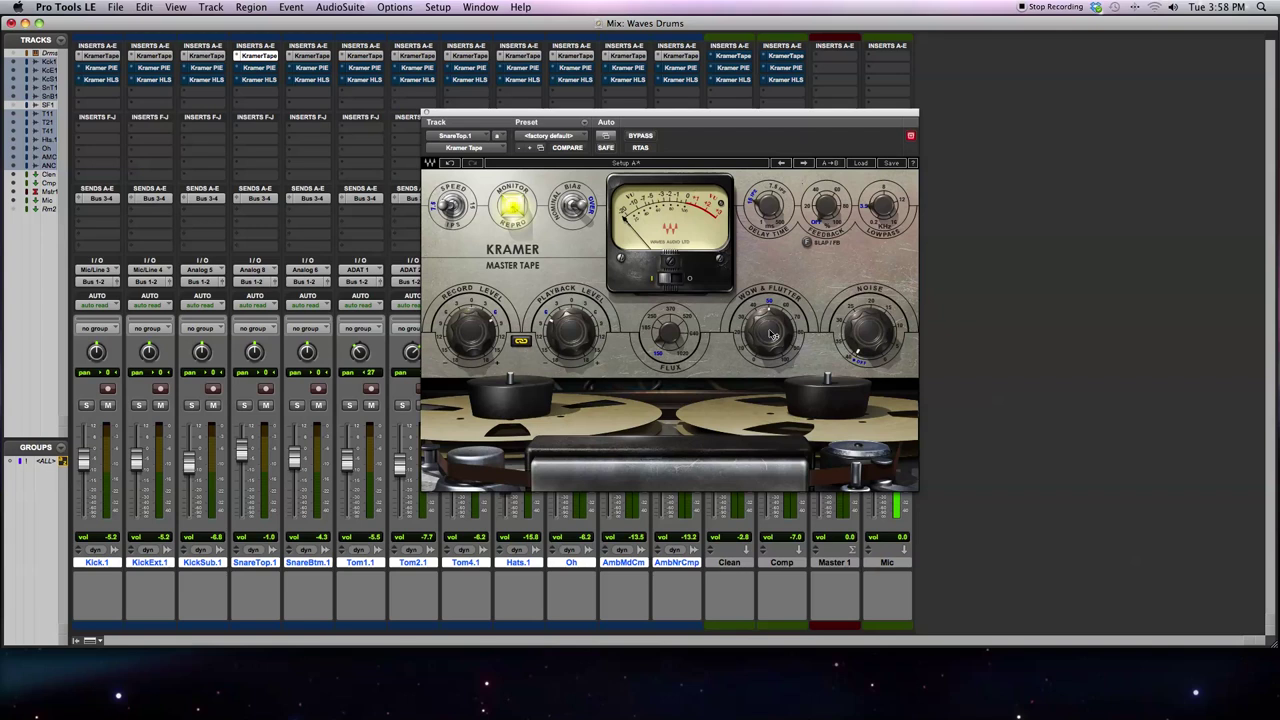
mouse_move(768, 332)
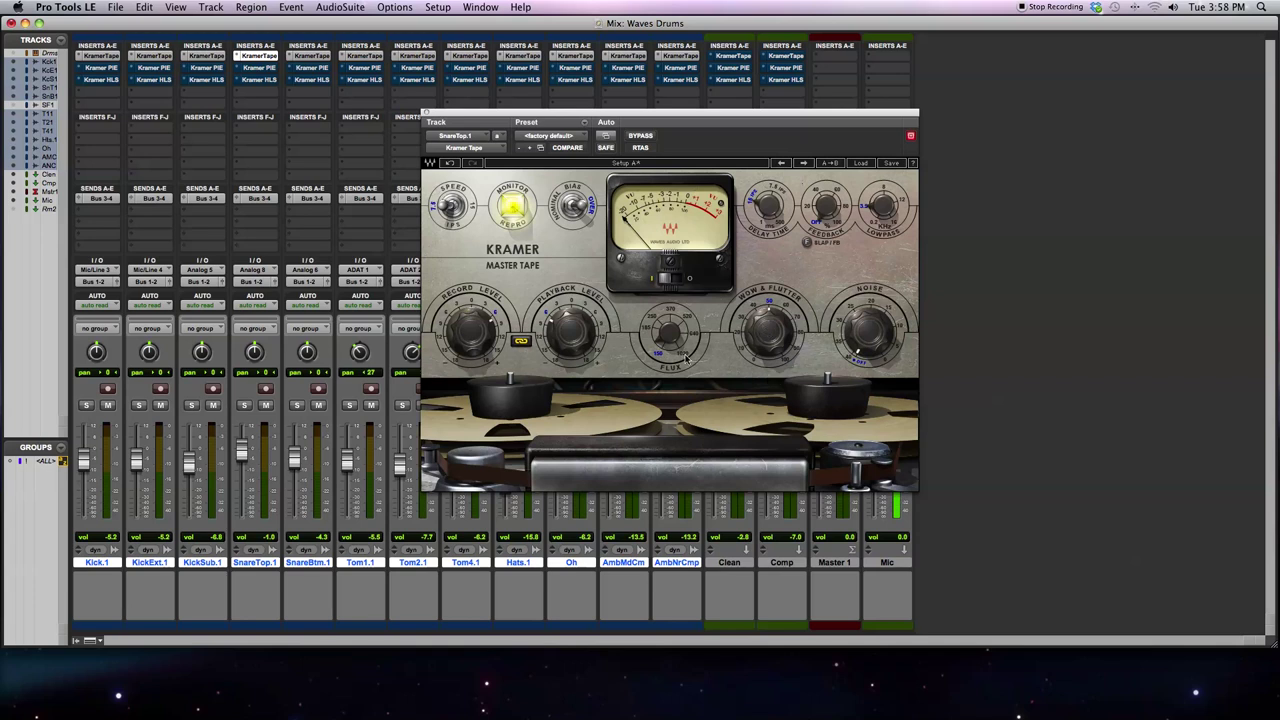
mouse_move(662, 347)
click(202, 55)
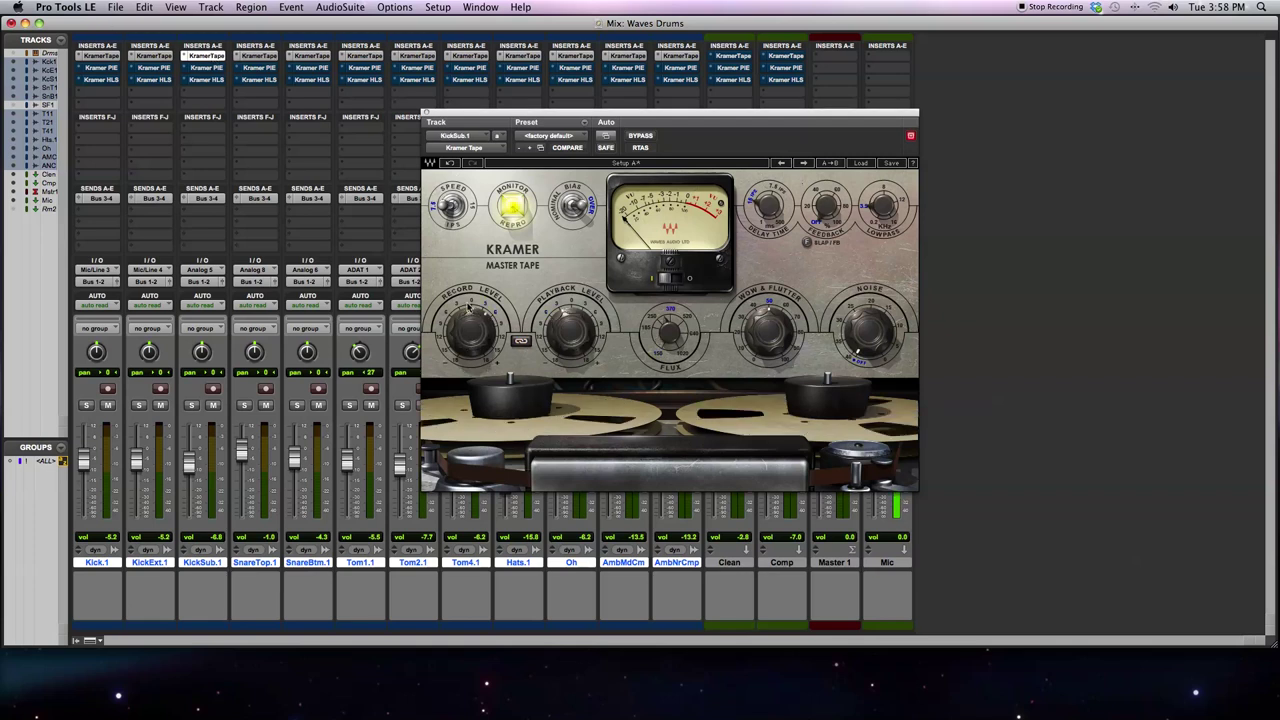
mouse_move(672, 337)
click(155, 57)
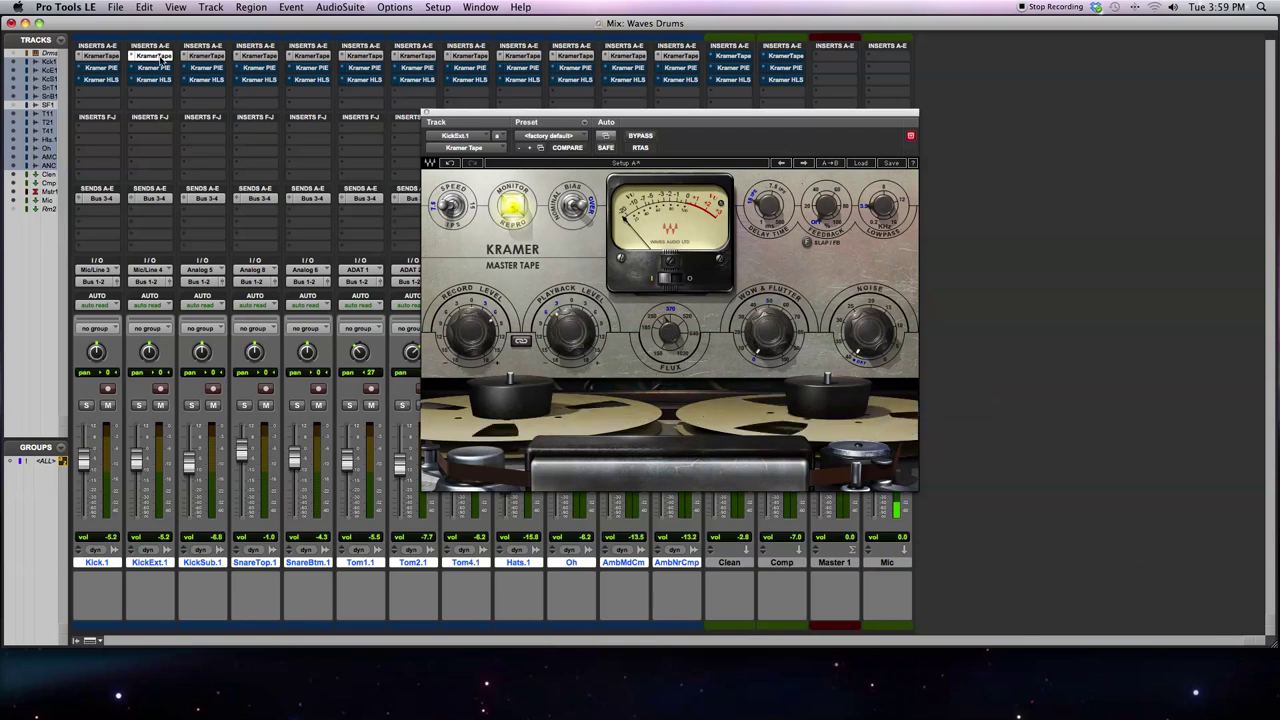
click(479, 57)
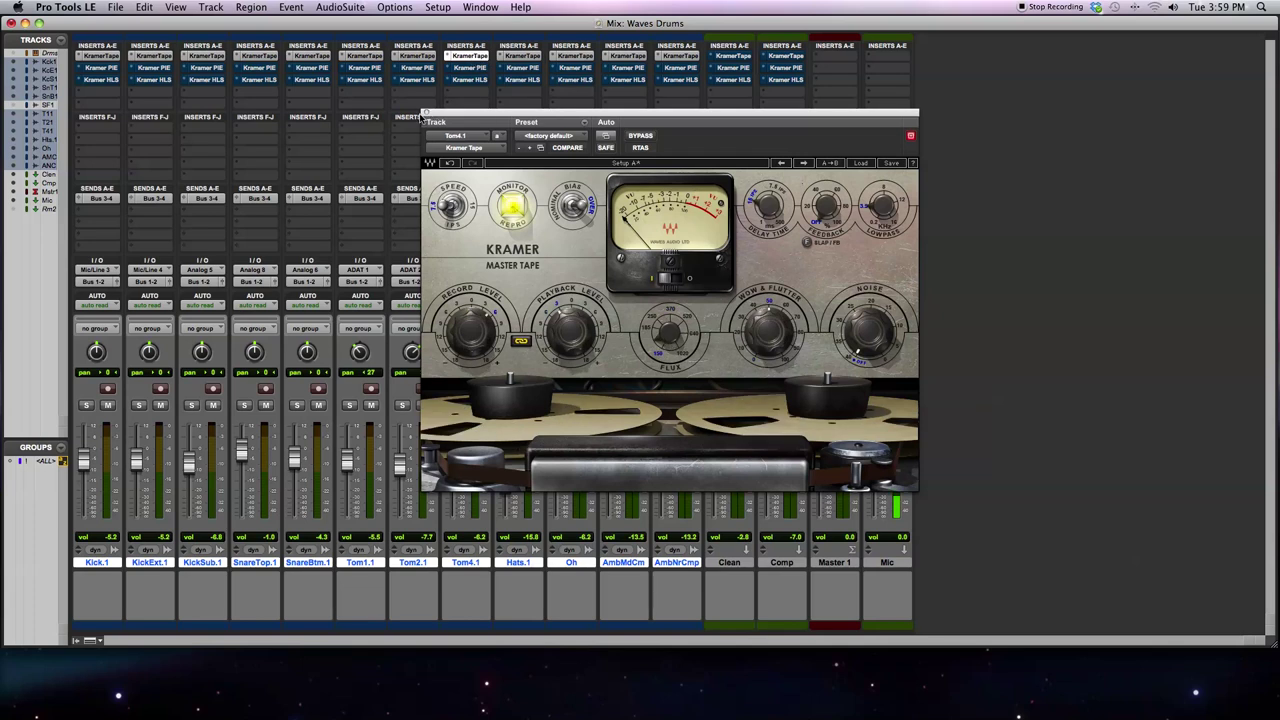
click(425, 113)
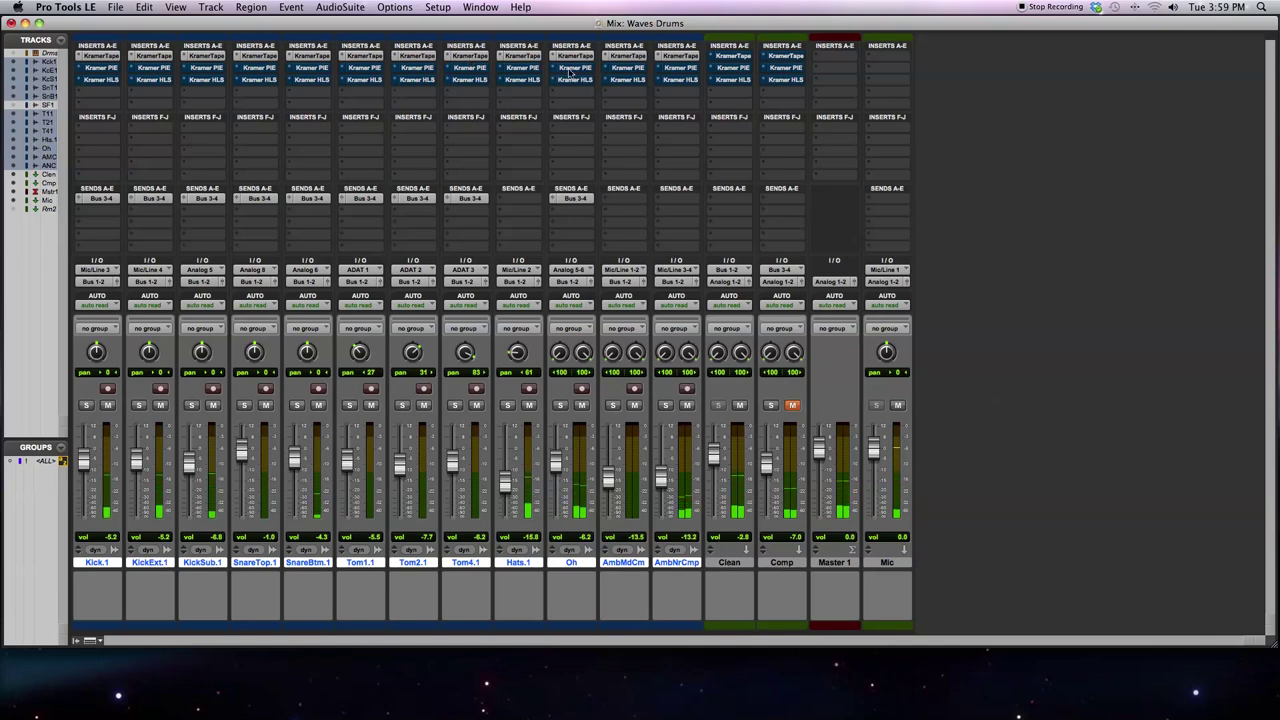
Bypass Hats.1's Kramer Tape to compare, then switch it back on
right_click(522, 58)
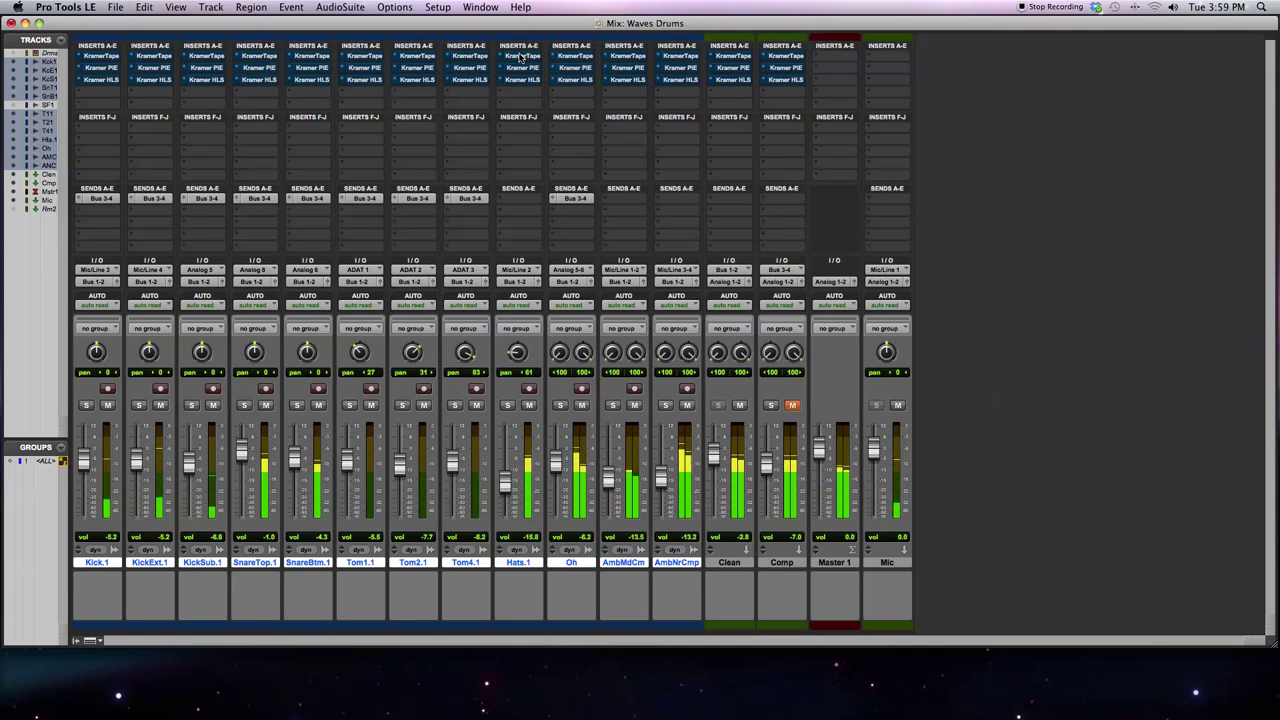
right_click(522, 58)
click(522, 58)
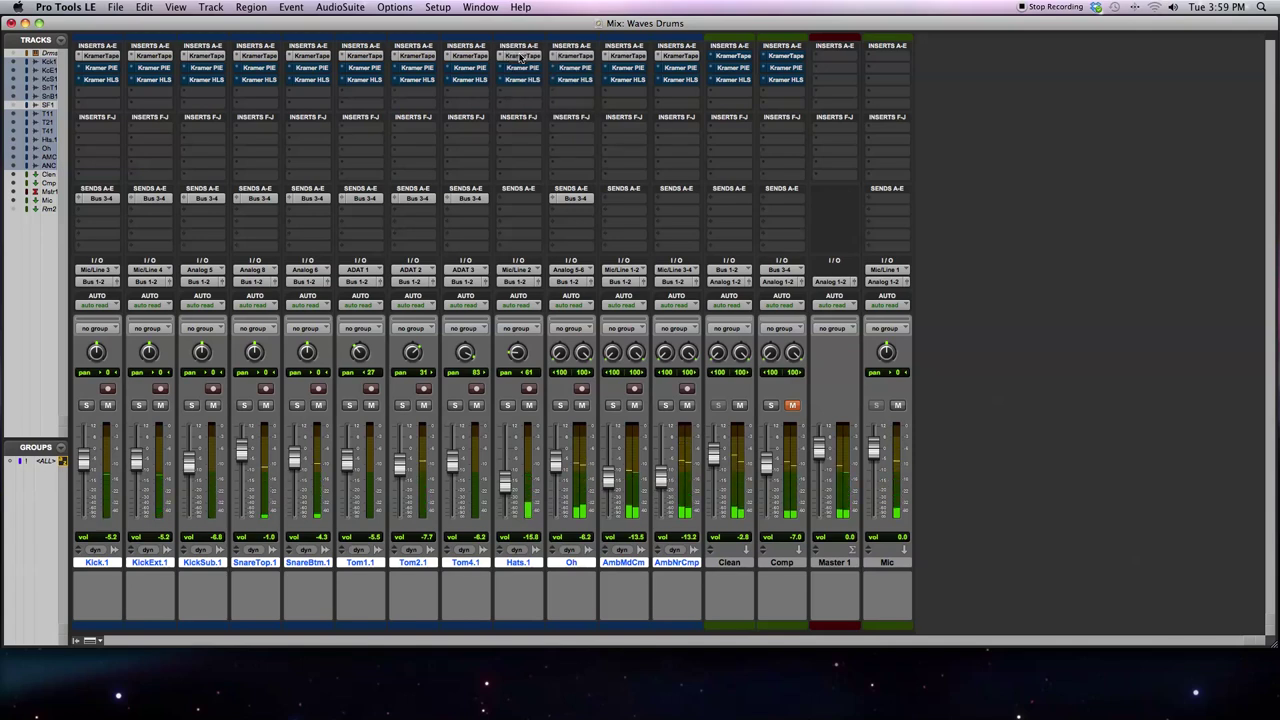
right_click(520, 57)
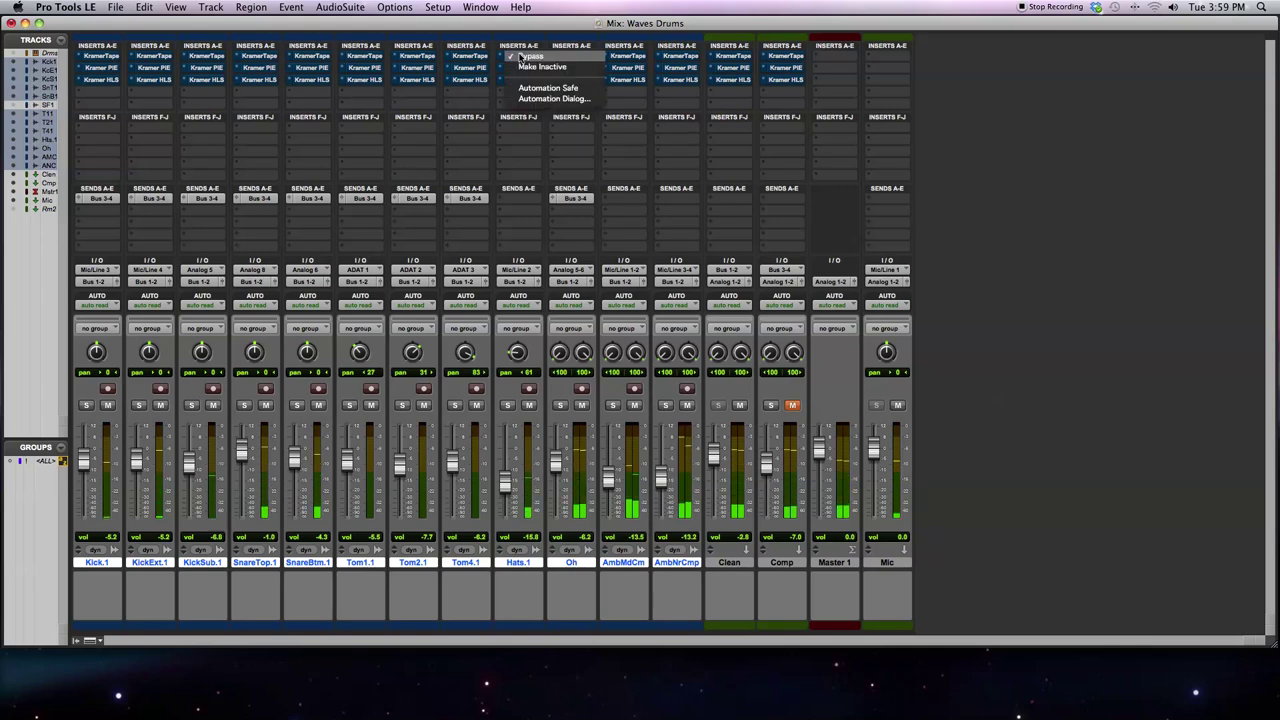
click(520, 57)
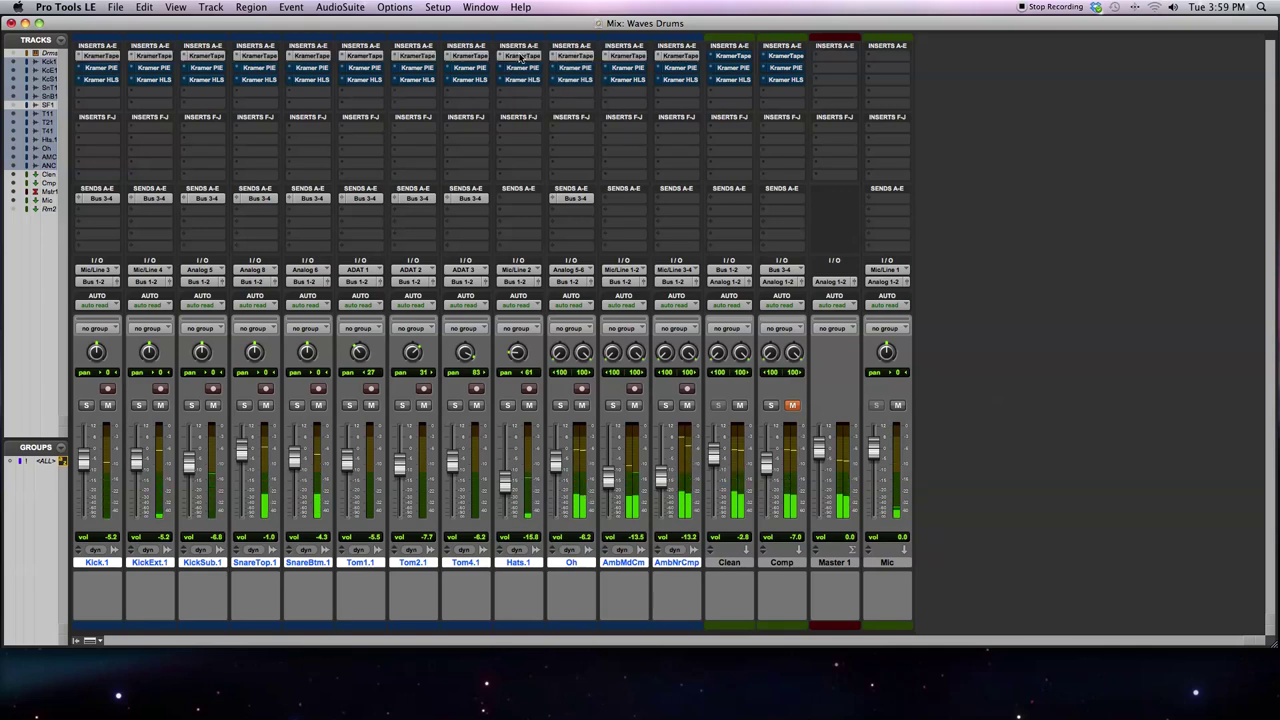
Review the Kramer PIE on SnareBottom, KickSub, Kick and SnareTop, then open AmbNearComp's PIE
click(311, 68)
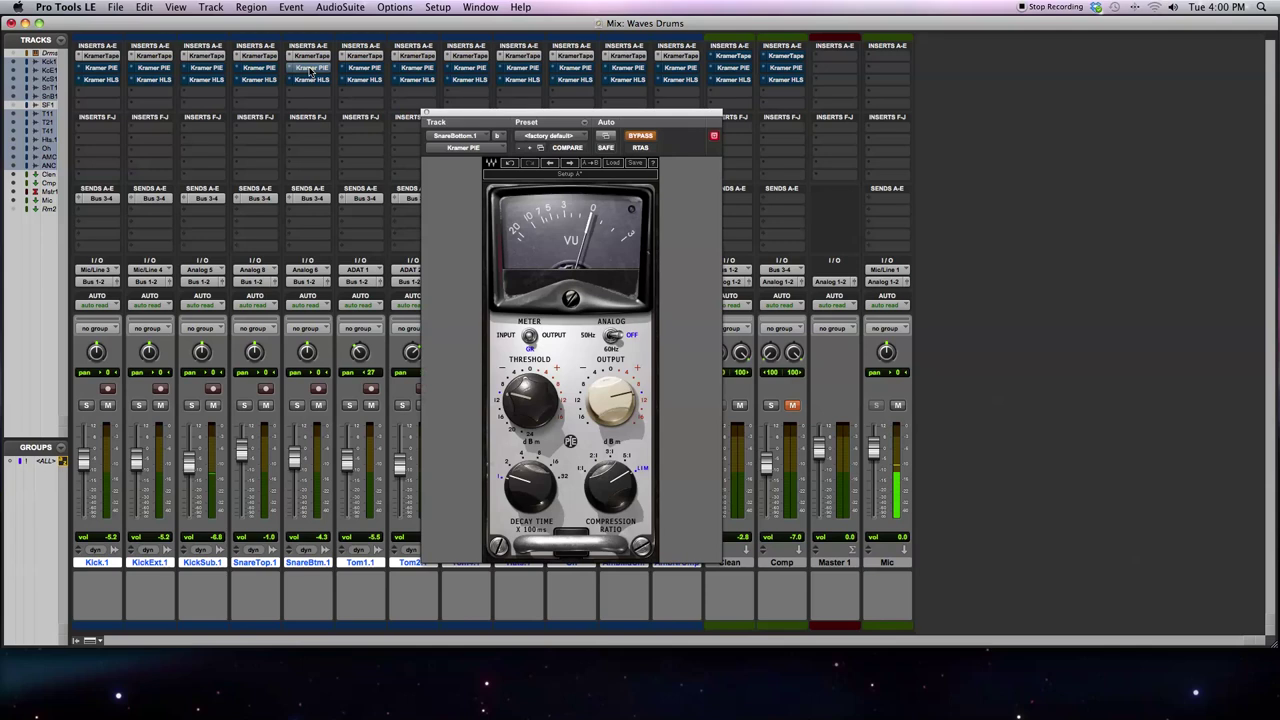
click(207, 68)
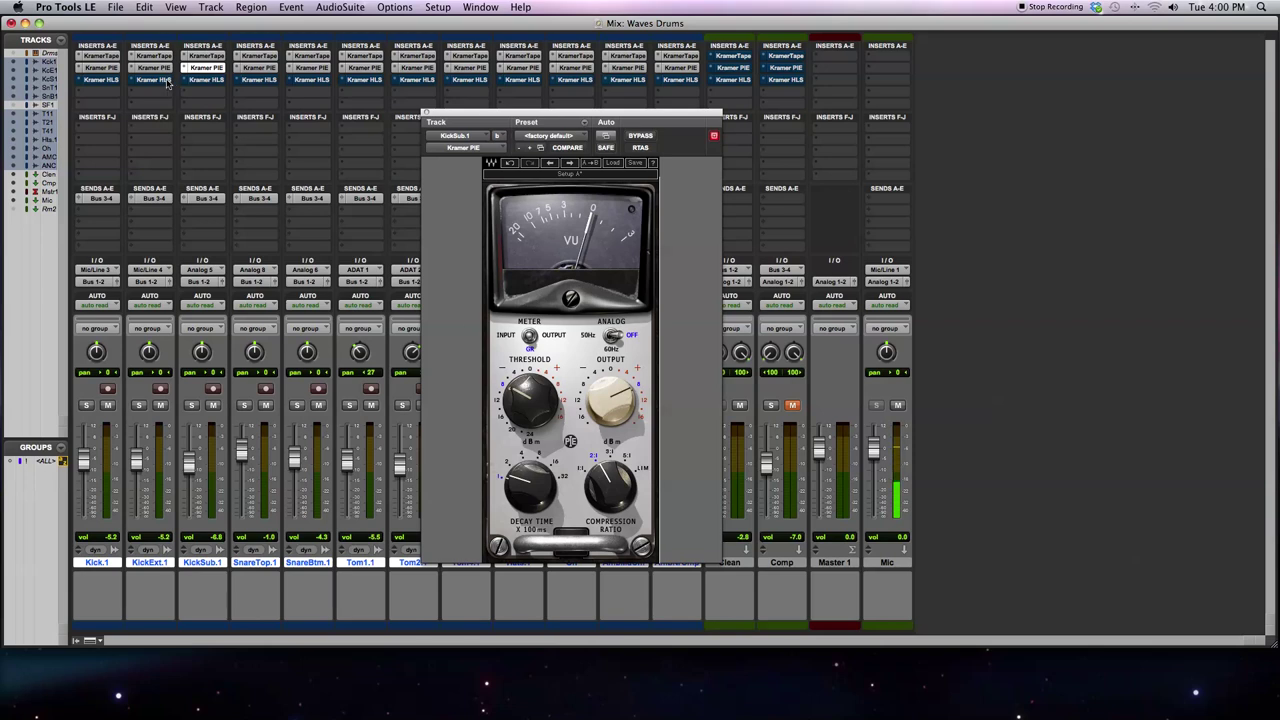
click(110, 70)
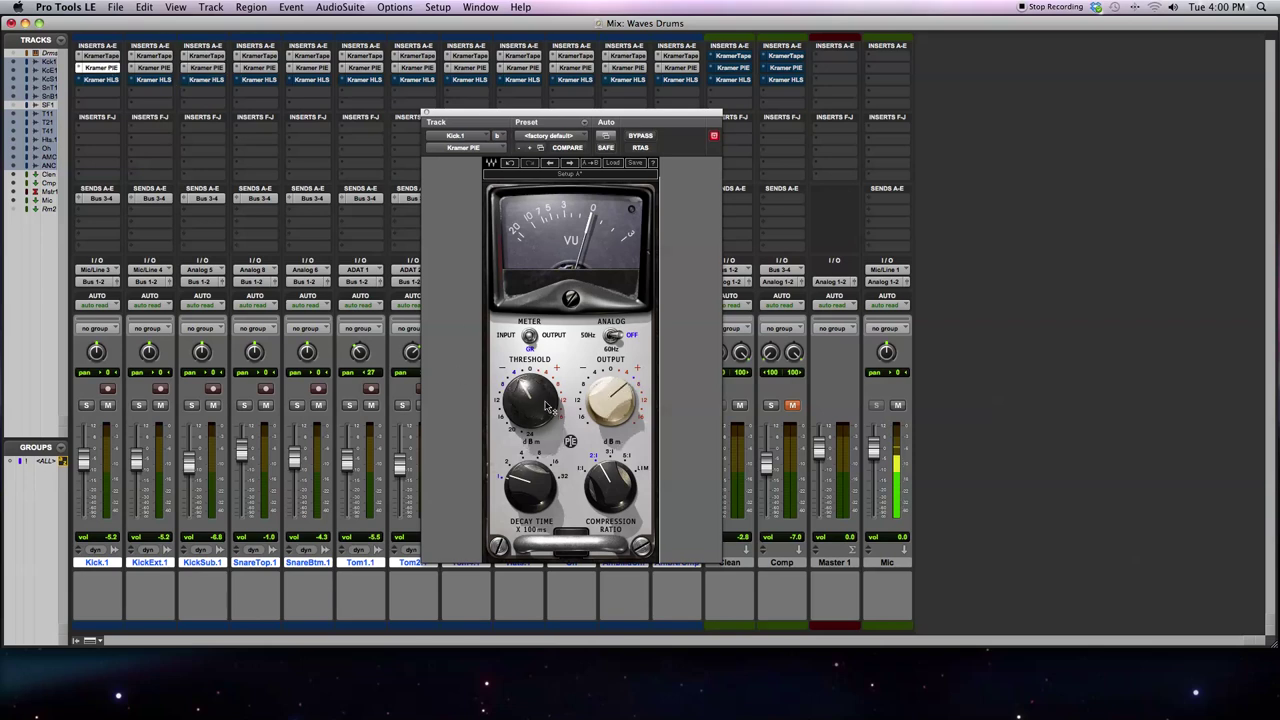
mouse_move(540, 402)
mouse_move(620, 398)
mouse_move(533, 493)
click(267, 71)
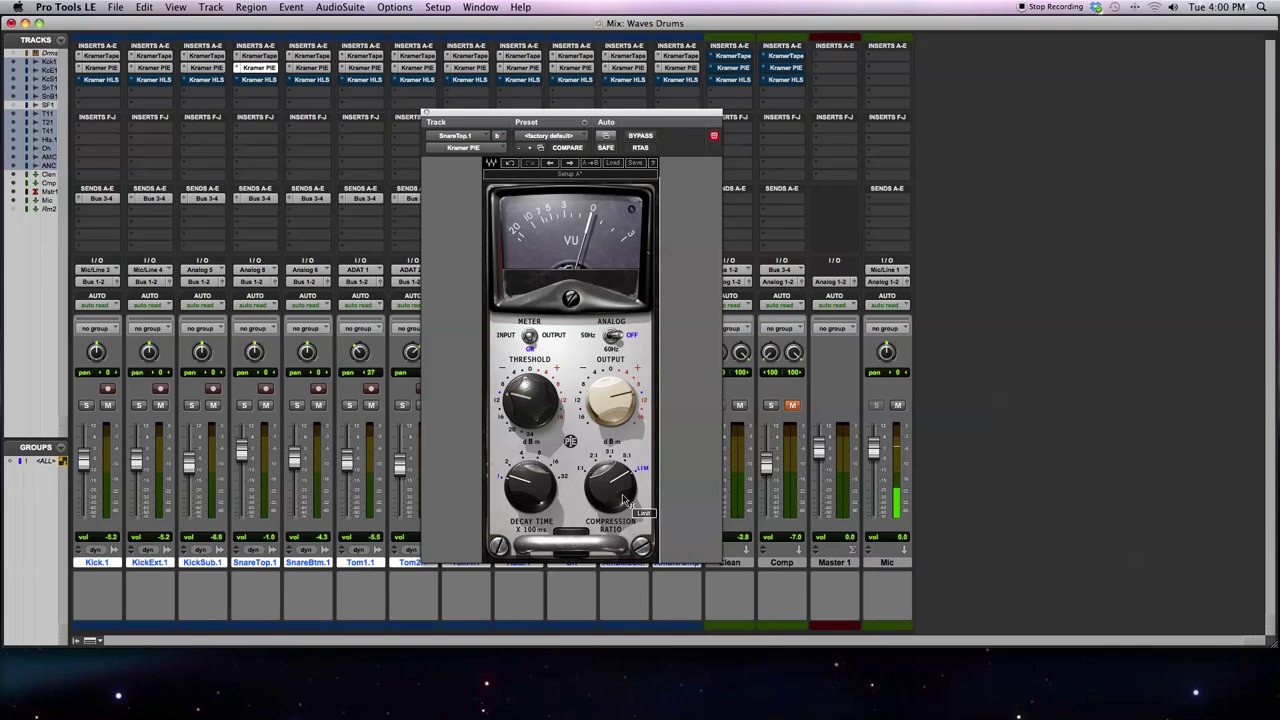
click(427, 114)
click(637, 68)
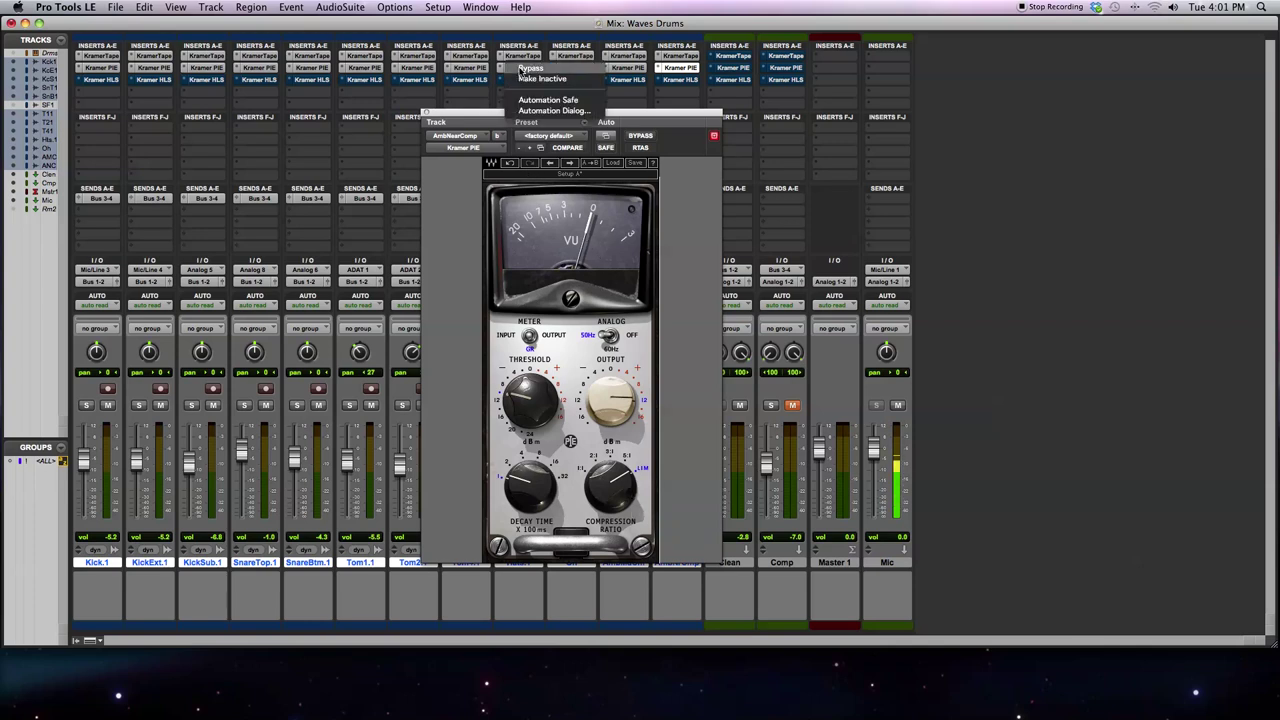
Toggle the AmbNearComp Kramer PIE bypass off and on, leaving it active
super+click(520, 68)
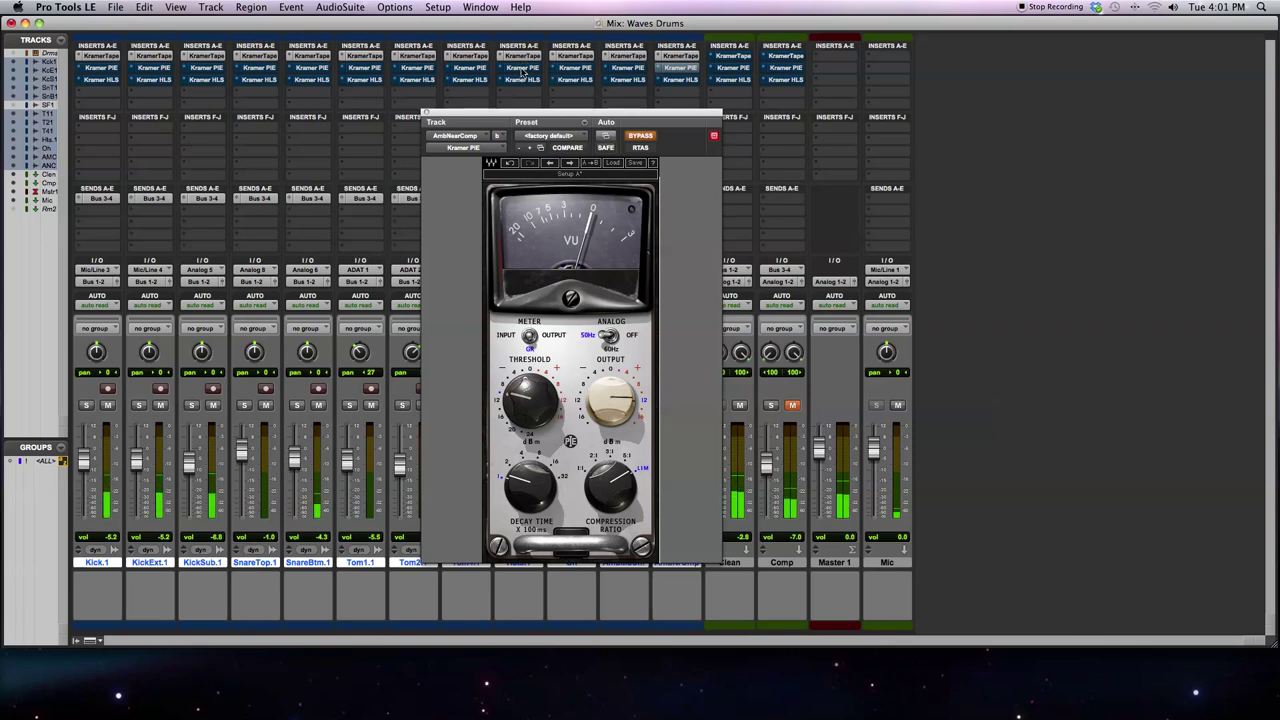
right_click(522, 68)
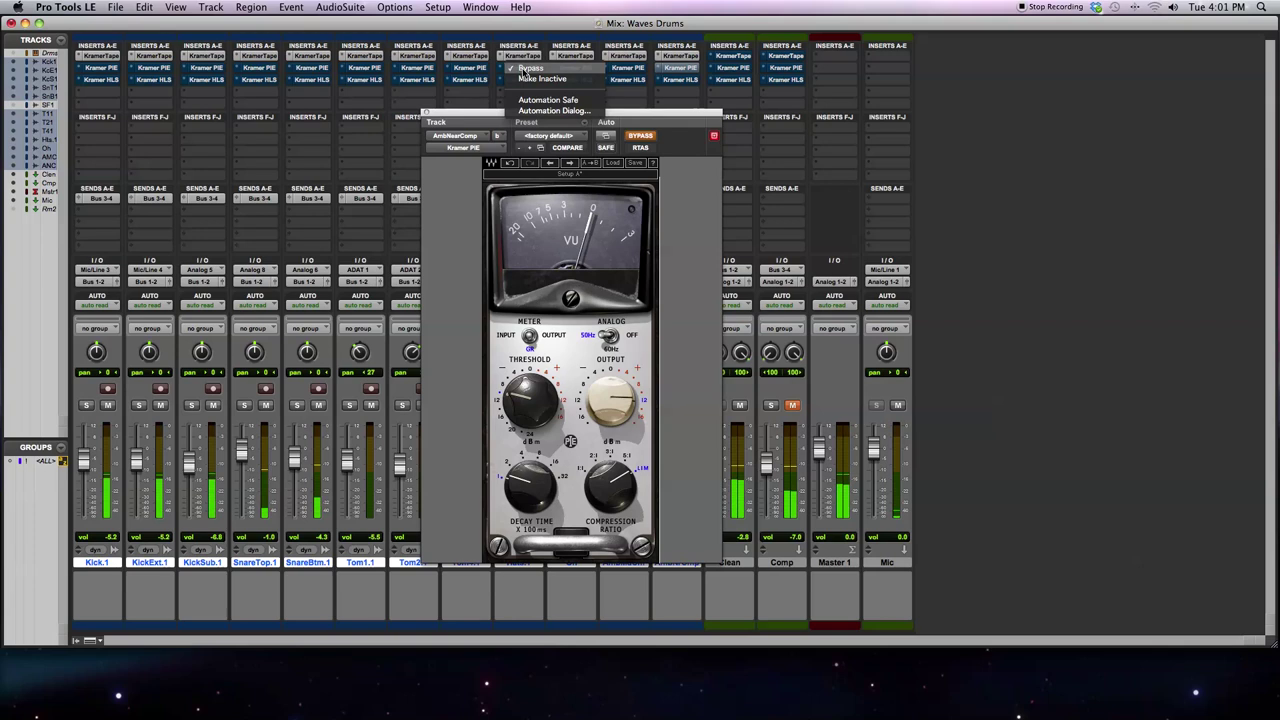
click(524, 69)
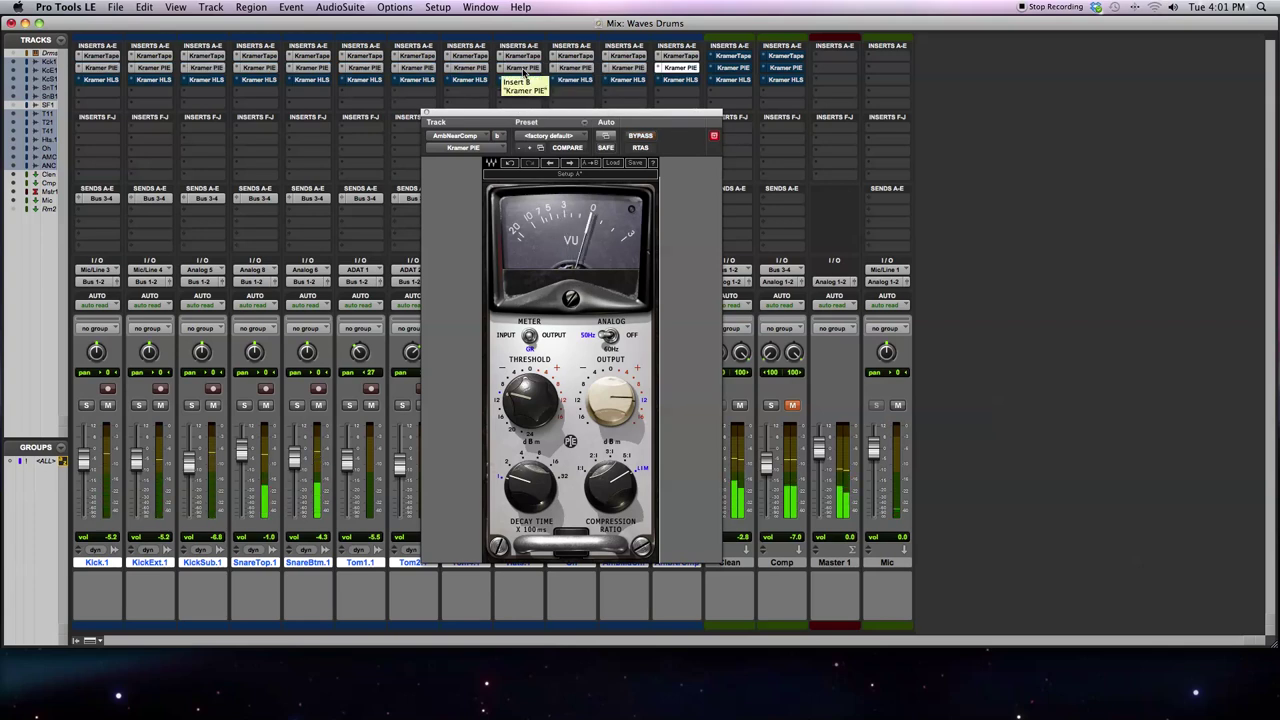
right_click(522, 70)
click(523, 71)
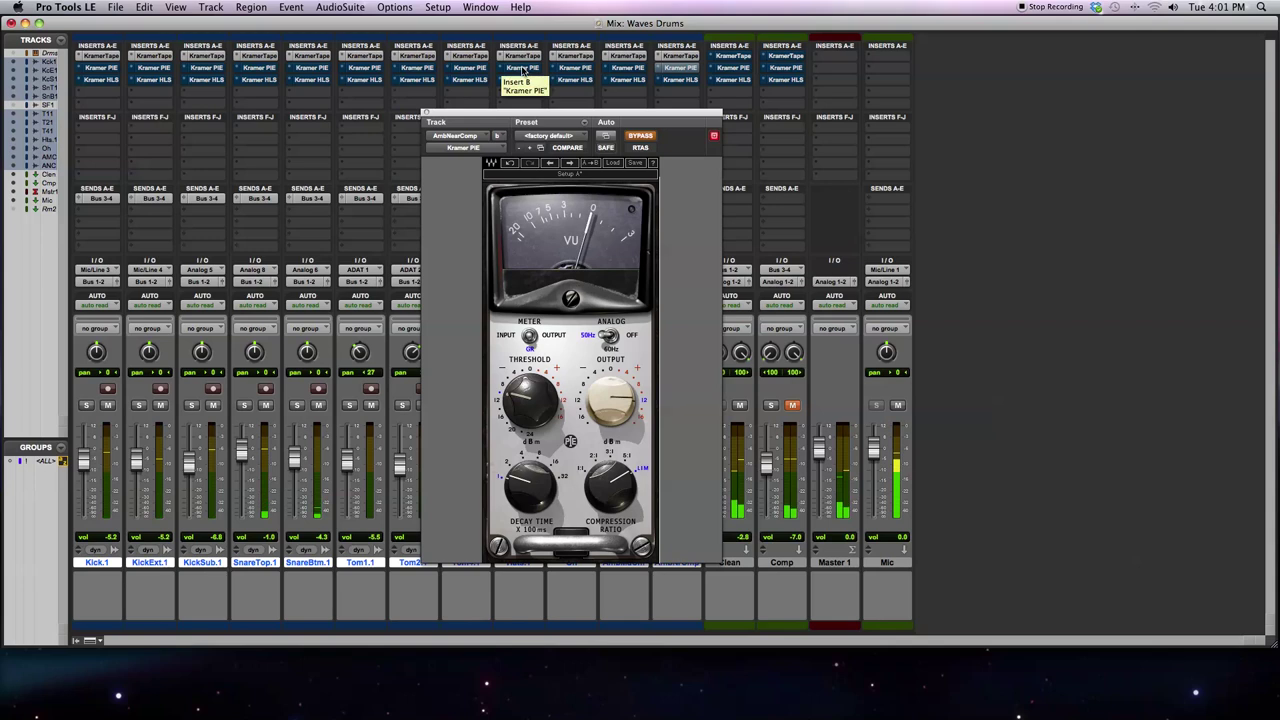
right_click(522, 70)
click(522, 71)
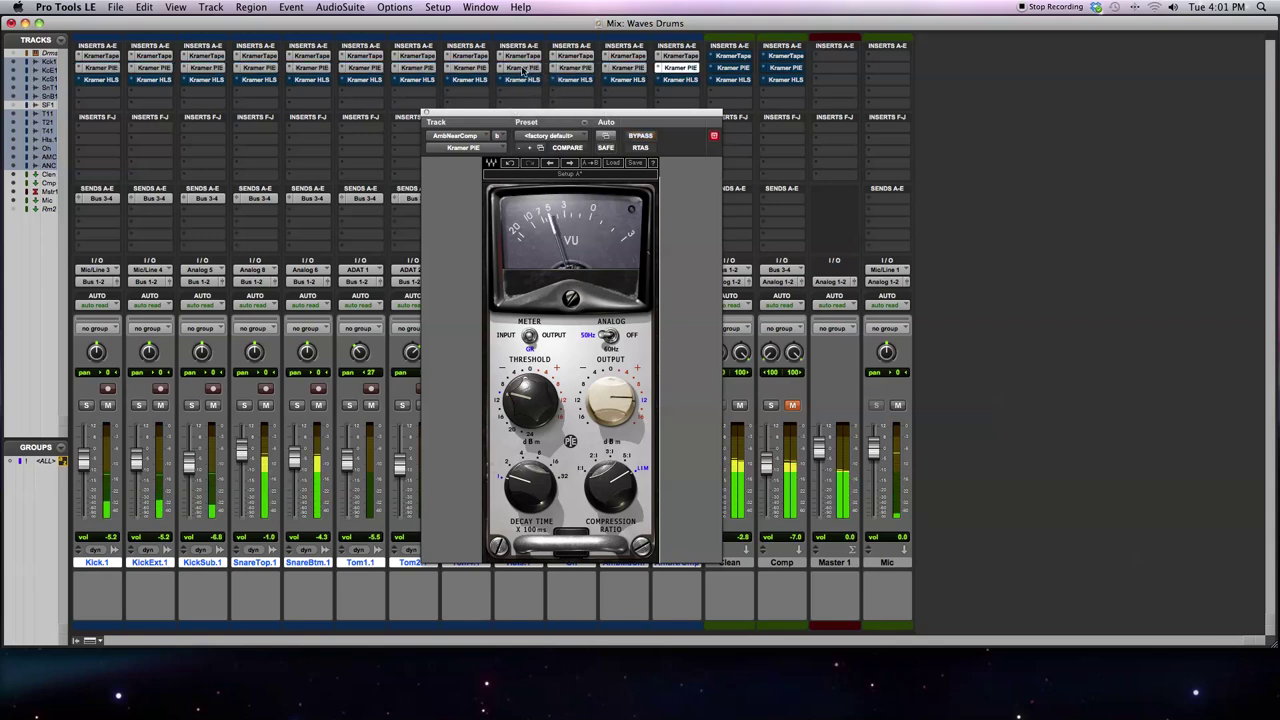
Show the Kramer PIE settings on Hats.1, SnareTop.1 and KickSub.1 in turn
click(522, 68)
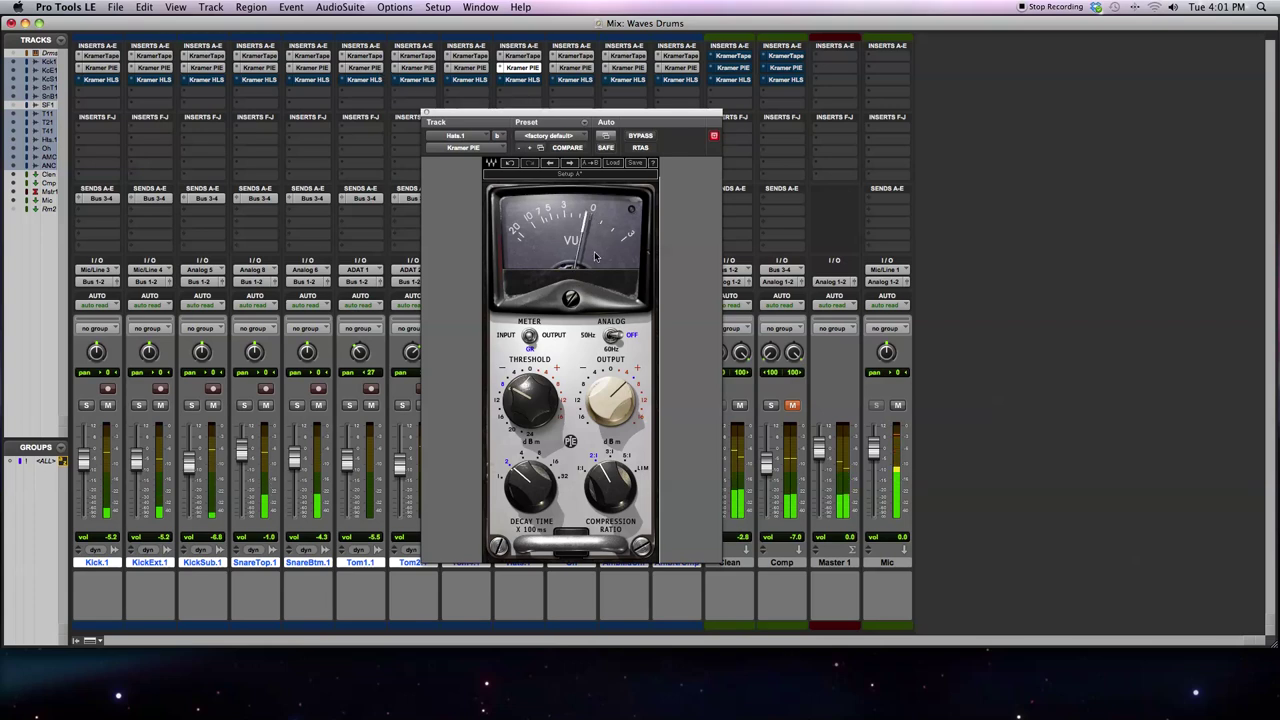
click(255, 67)
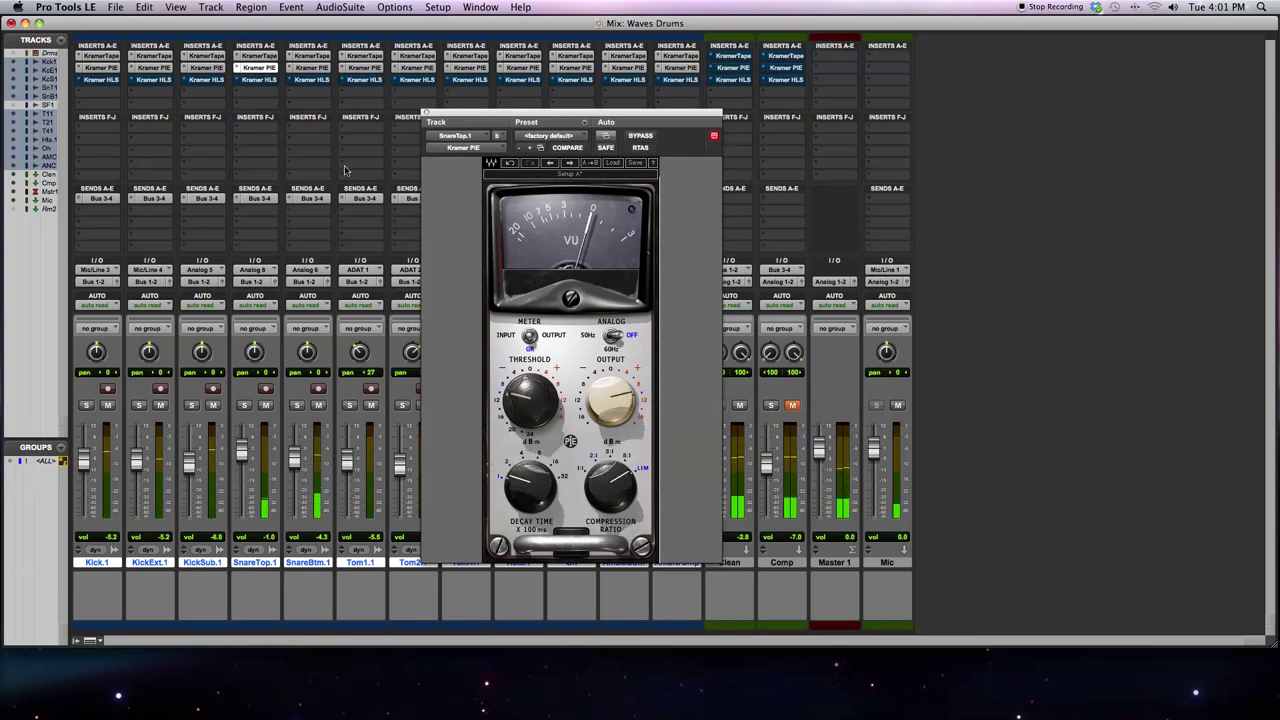
click(205, 67)
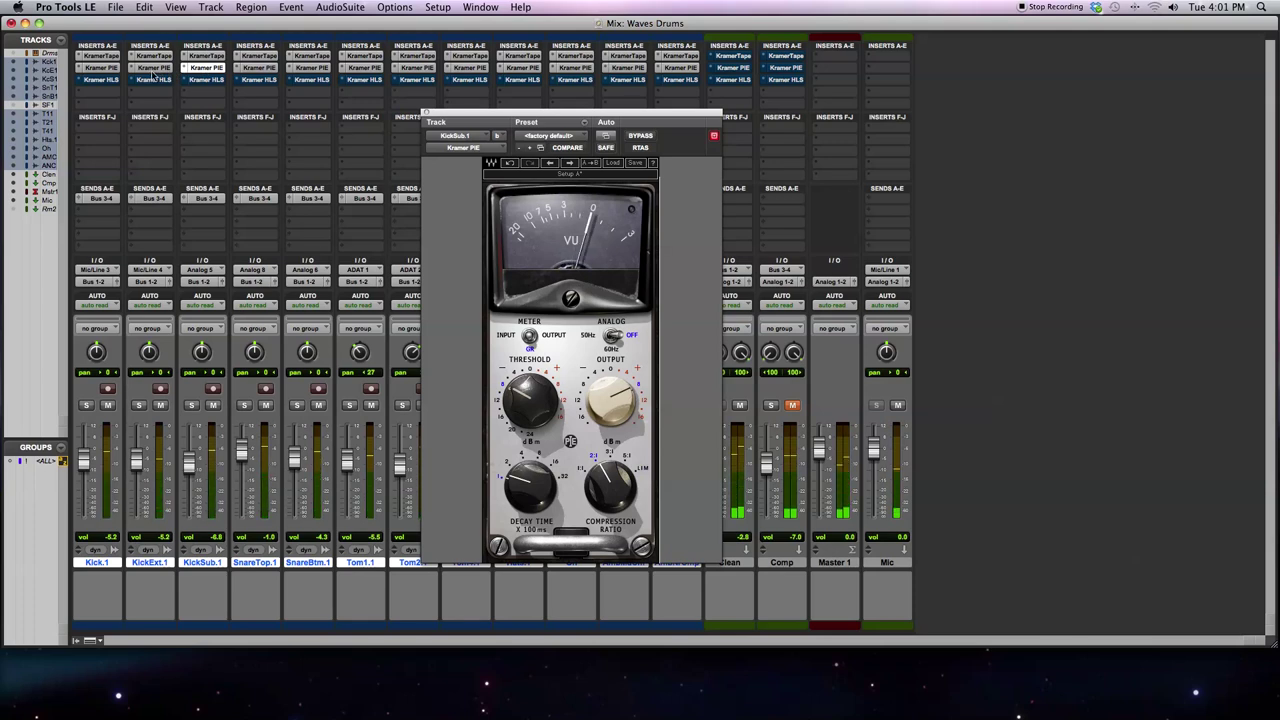
right_click(307, 83)
Show the Kramer HLS on SnareBtm.1, KickExt.1 and finally Kick.1
click(311, 84)
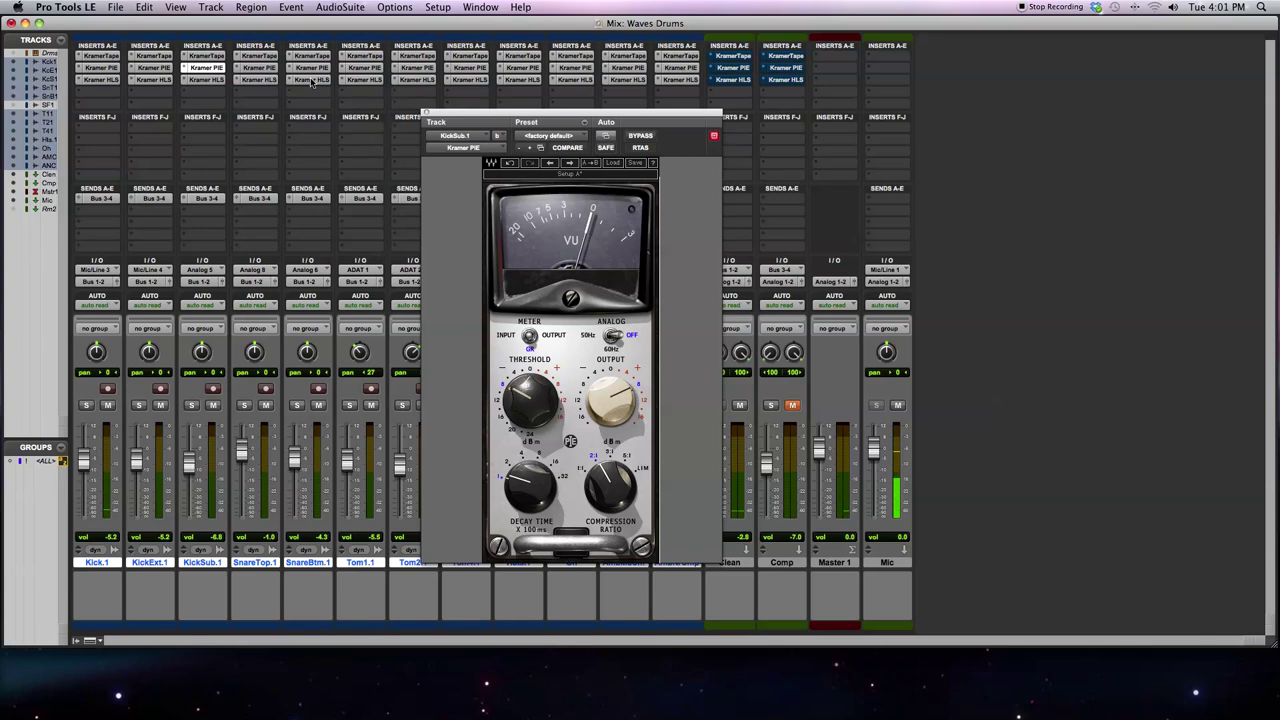
click(311, 84)
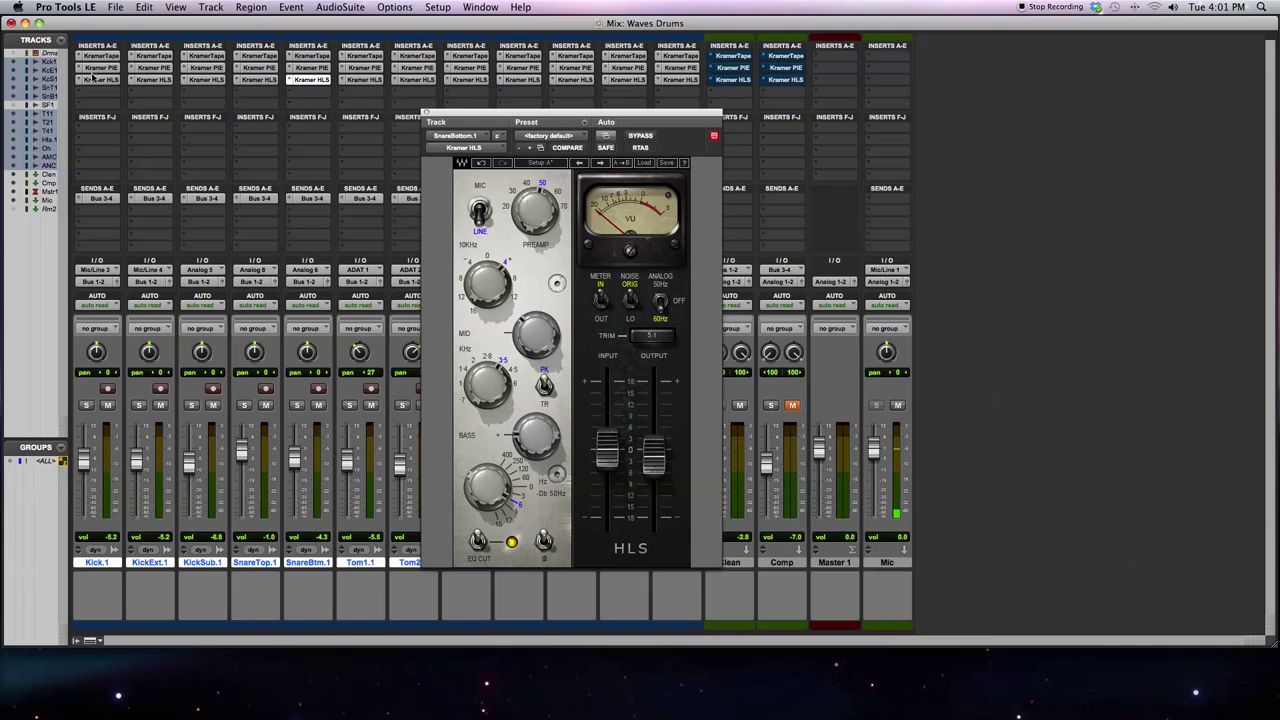
click(160, 80)
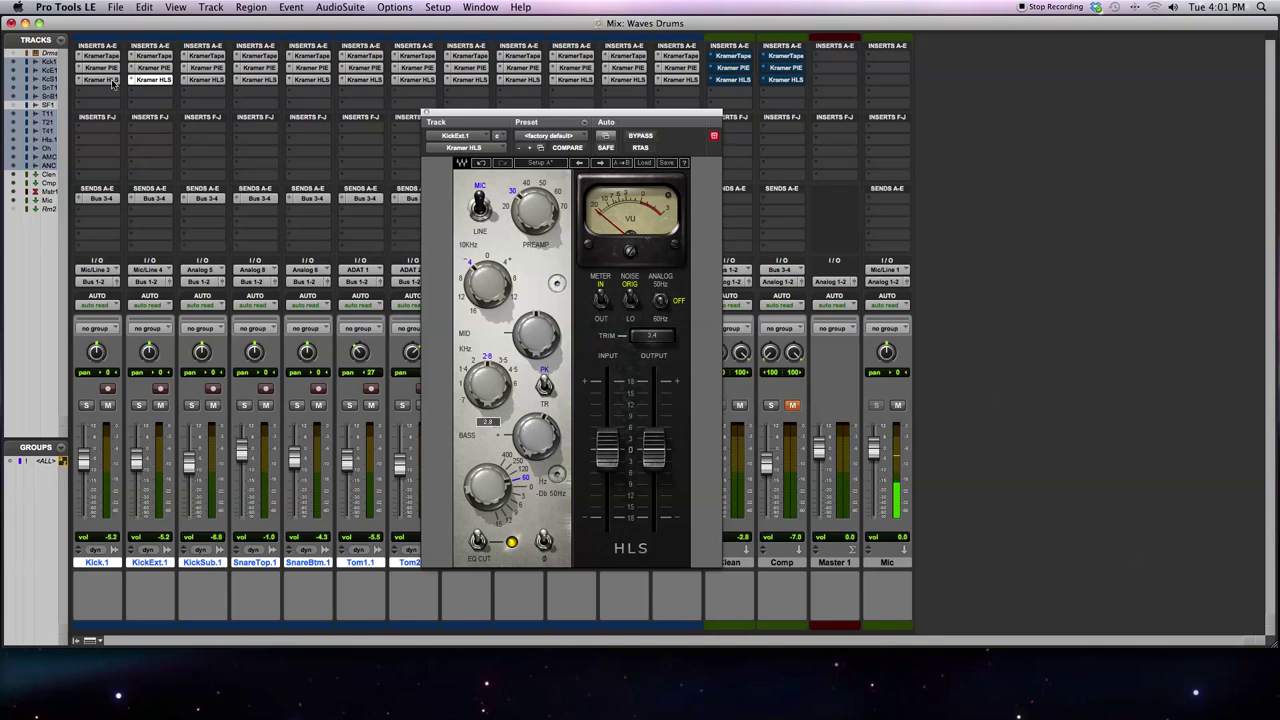
click(100, 80)
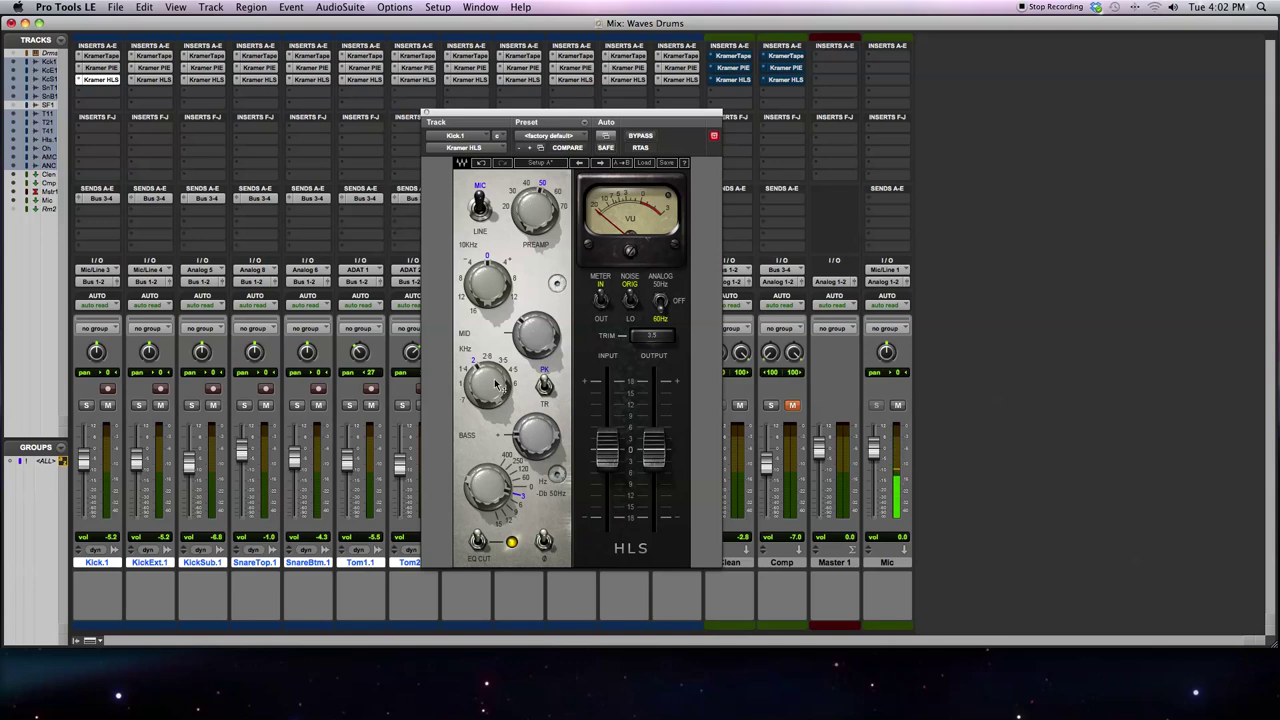
mouse_move(495, 385)
right_click(420, 83)
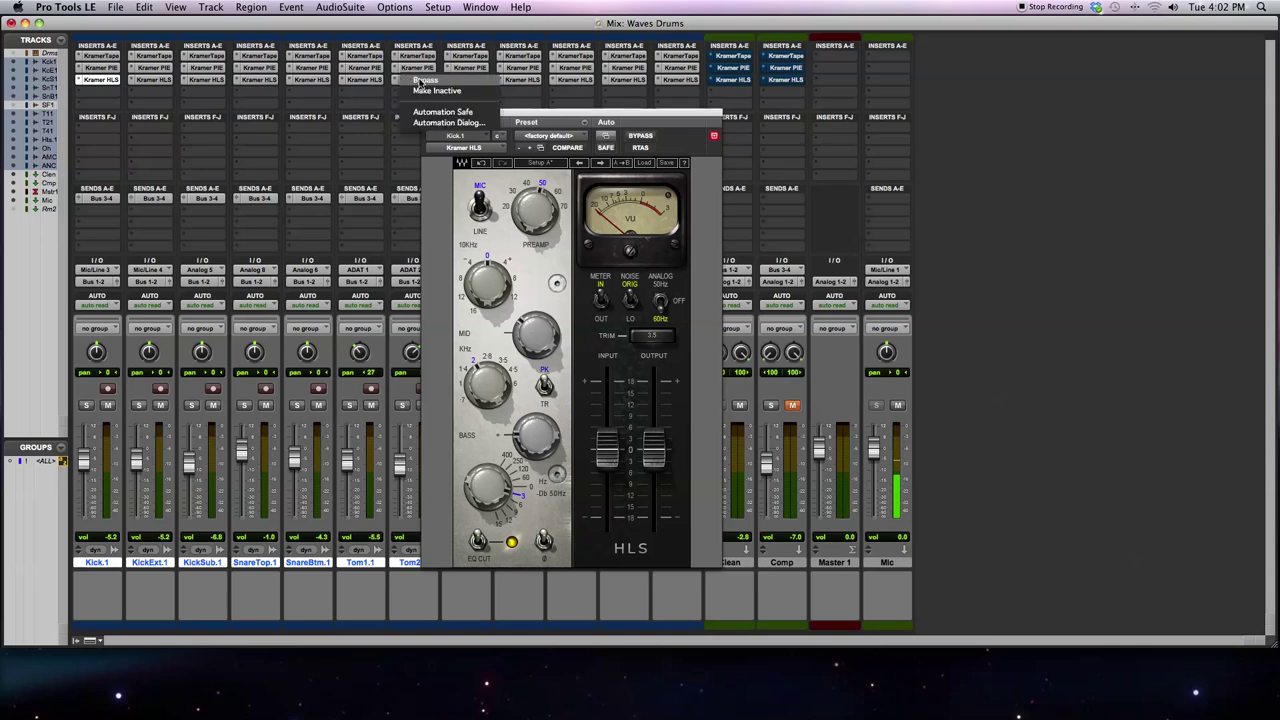
Toggle Bypass on every track's Kramer HLS off and on to compare
click(430, 112)
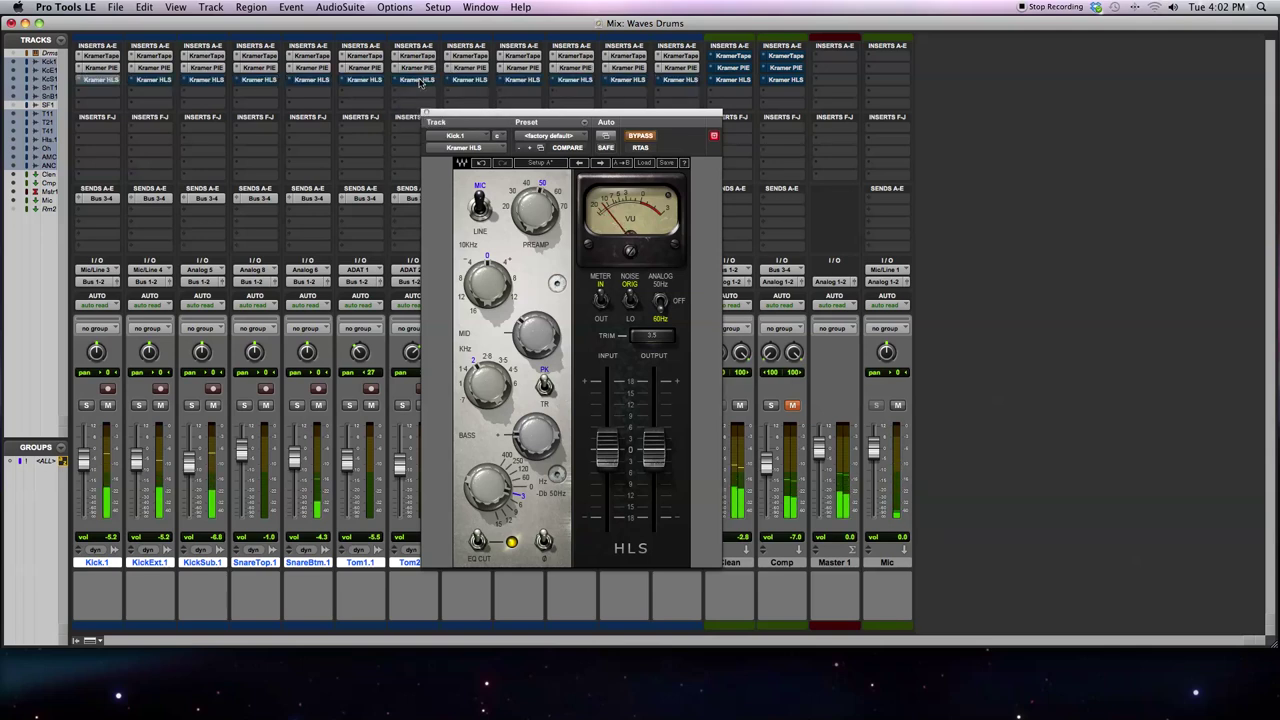
right_click(420, 83)
key(Escape)
alt+super+click(420, 83)
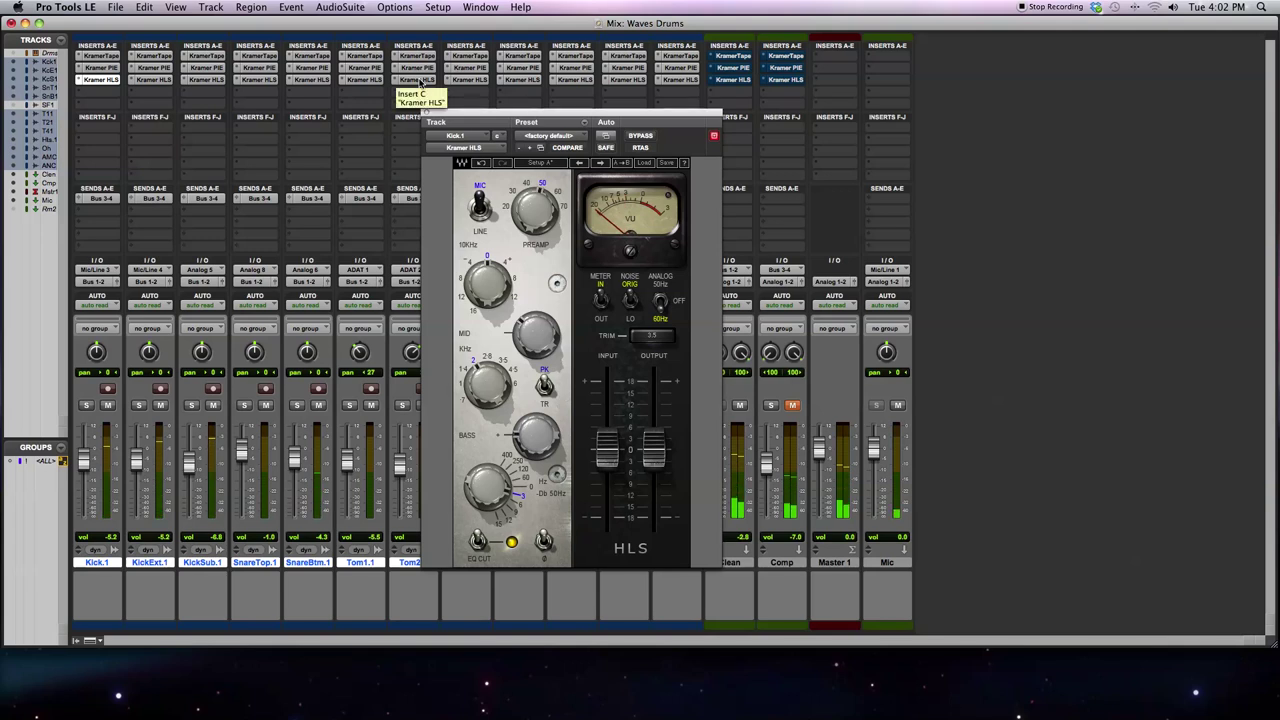
right_click(420, 83)
alt+super+click(424, 80)
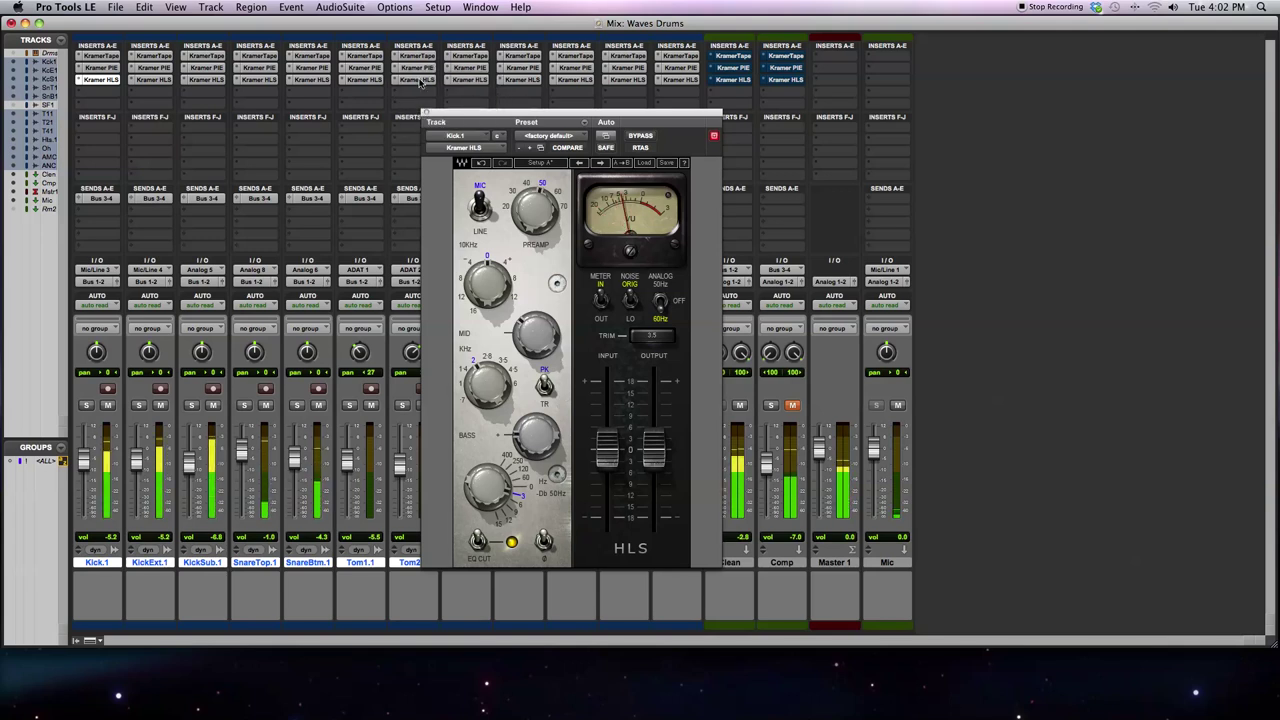
right_click(420, 82)
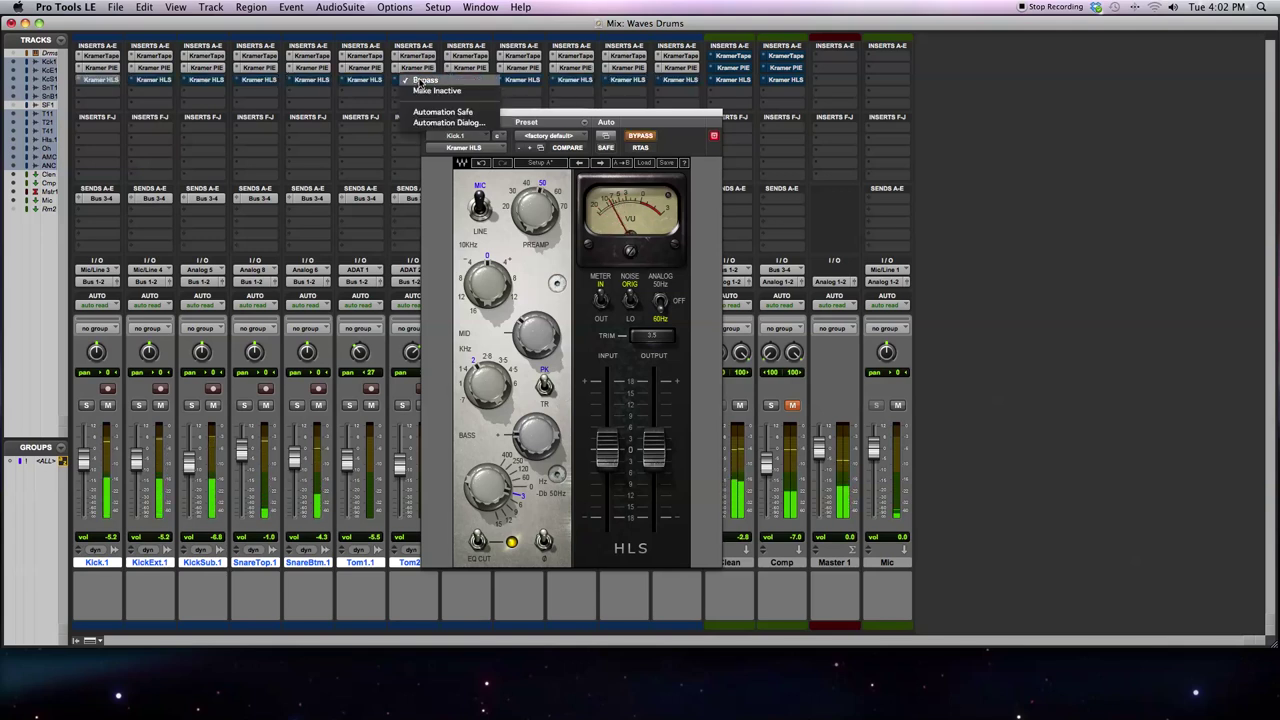
alt+super+click(420, 80)
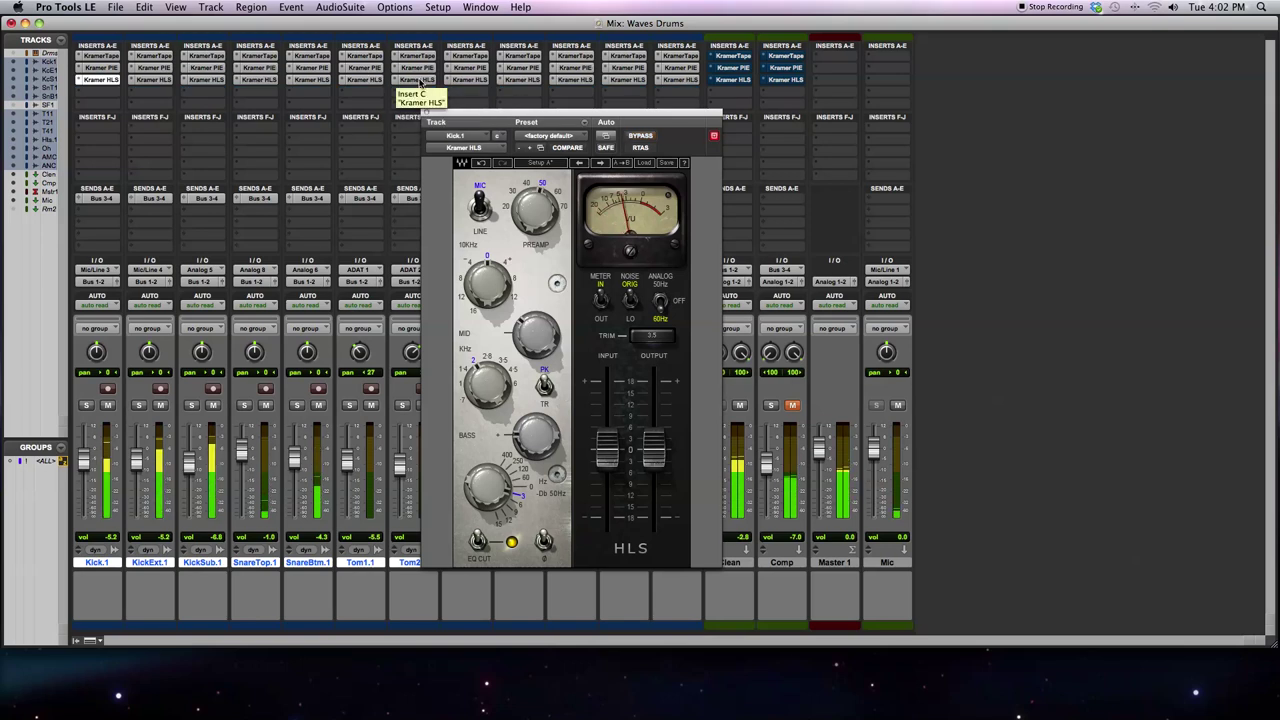
Bypass all Kramer HLS inserts once more, re-enable them, and close the HLS window
right_click(420, 82)
key(Escape)
right_click(420, 82)
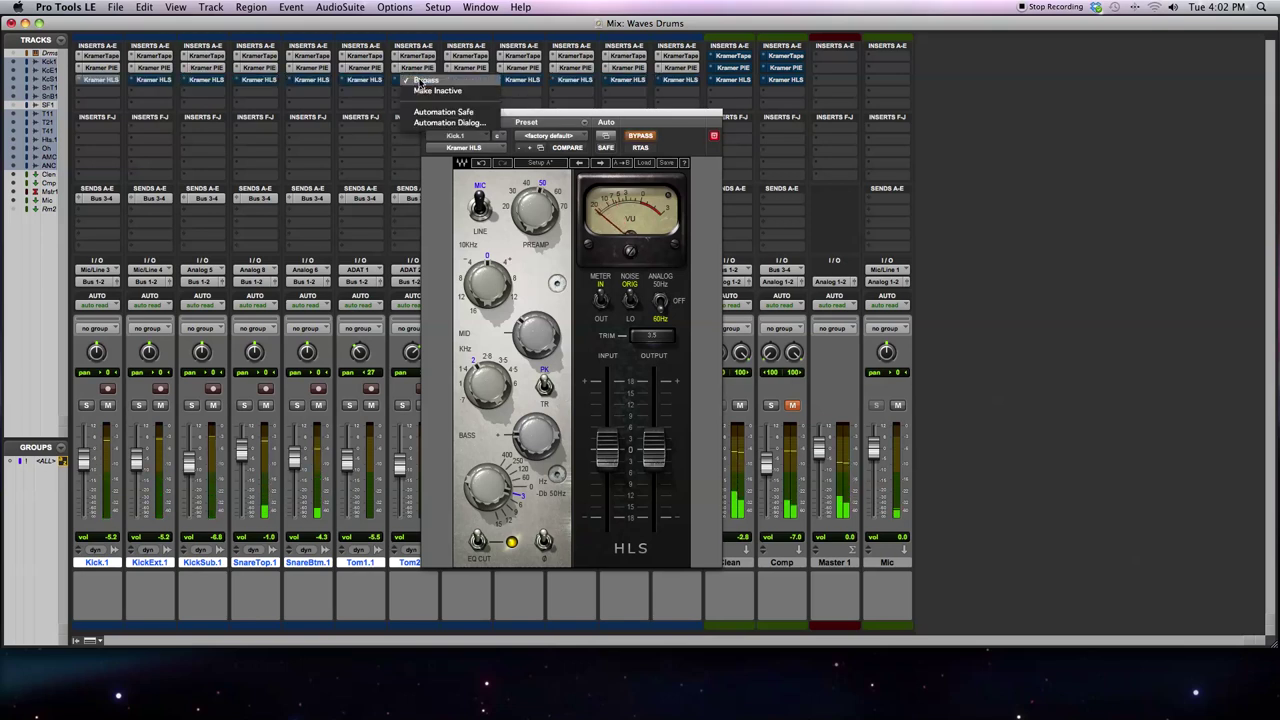
alt+super+click(422, 80)
alt+super+click(420, 80)
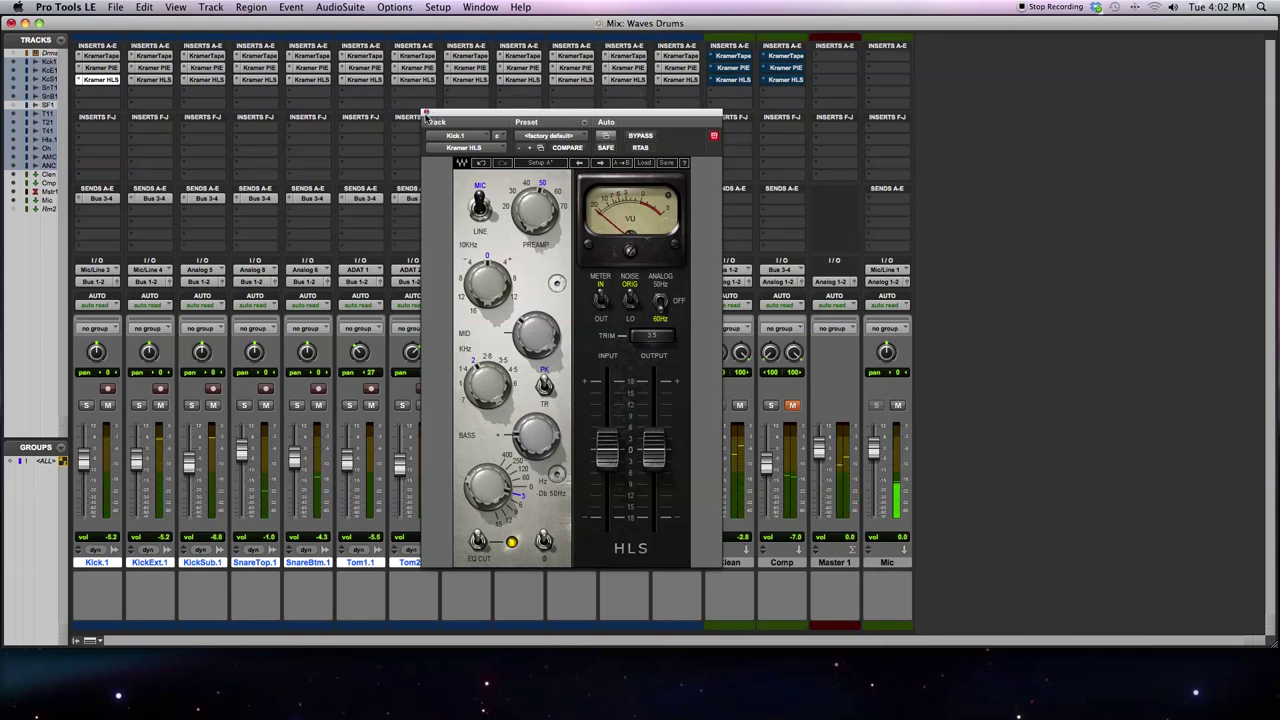
click(425, 114)
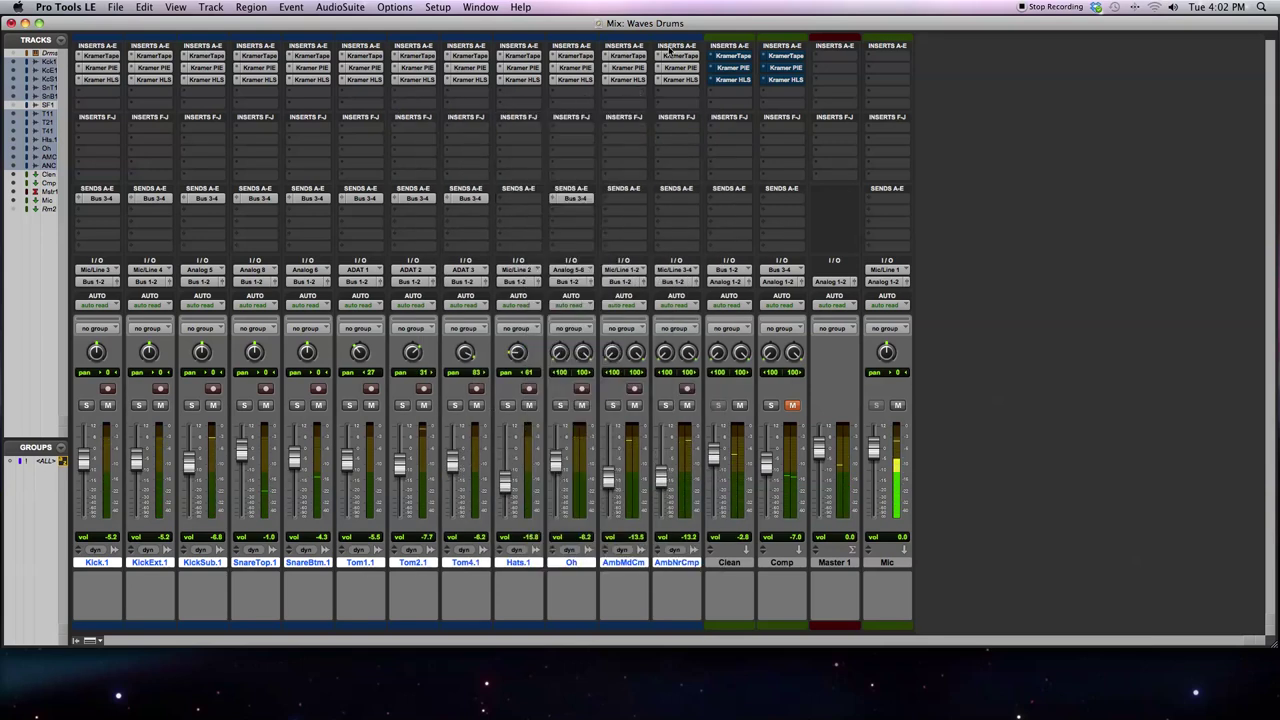
Un-bypass the Clean bus's Kramer Tape, PIE and HLS inserts, leaving Comp's bypassed
right_click(728, 57)
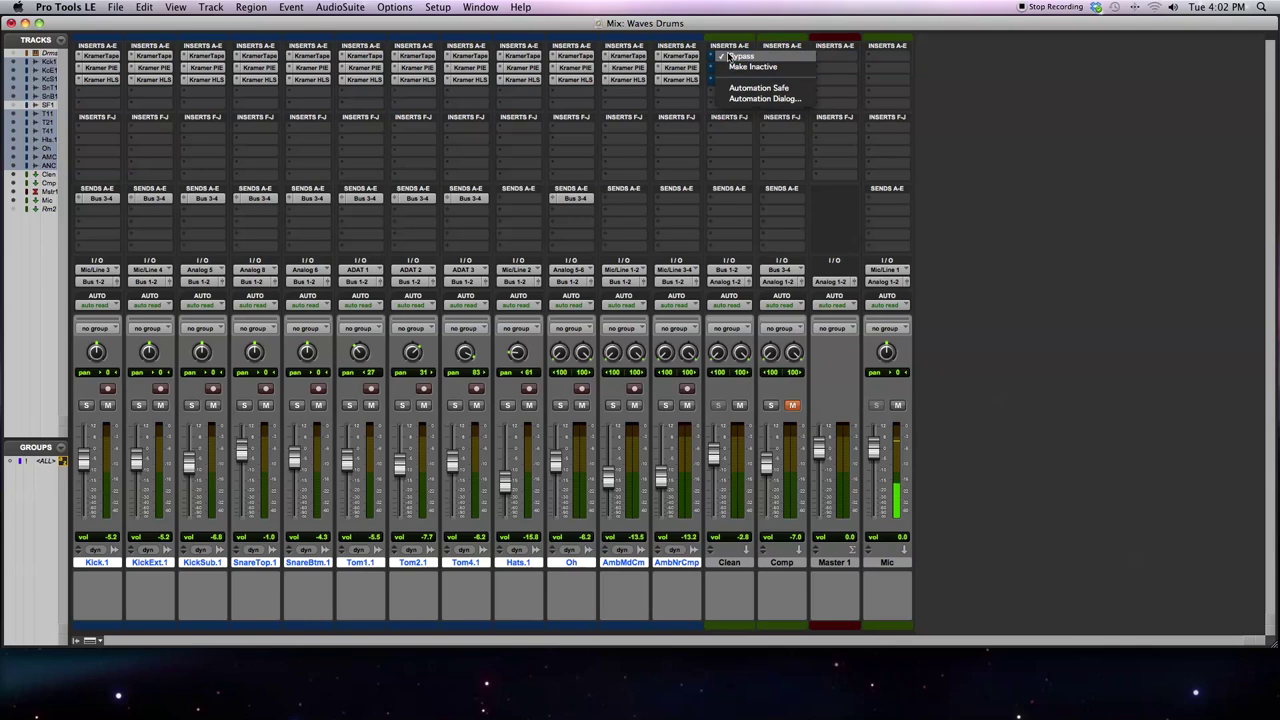
click(730, 56)
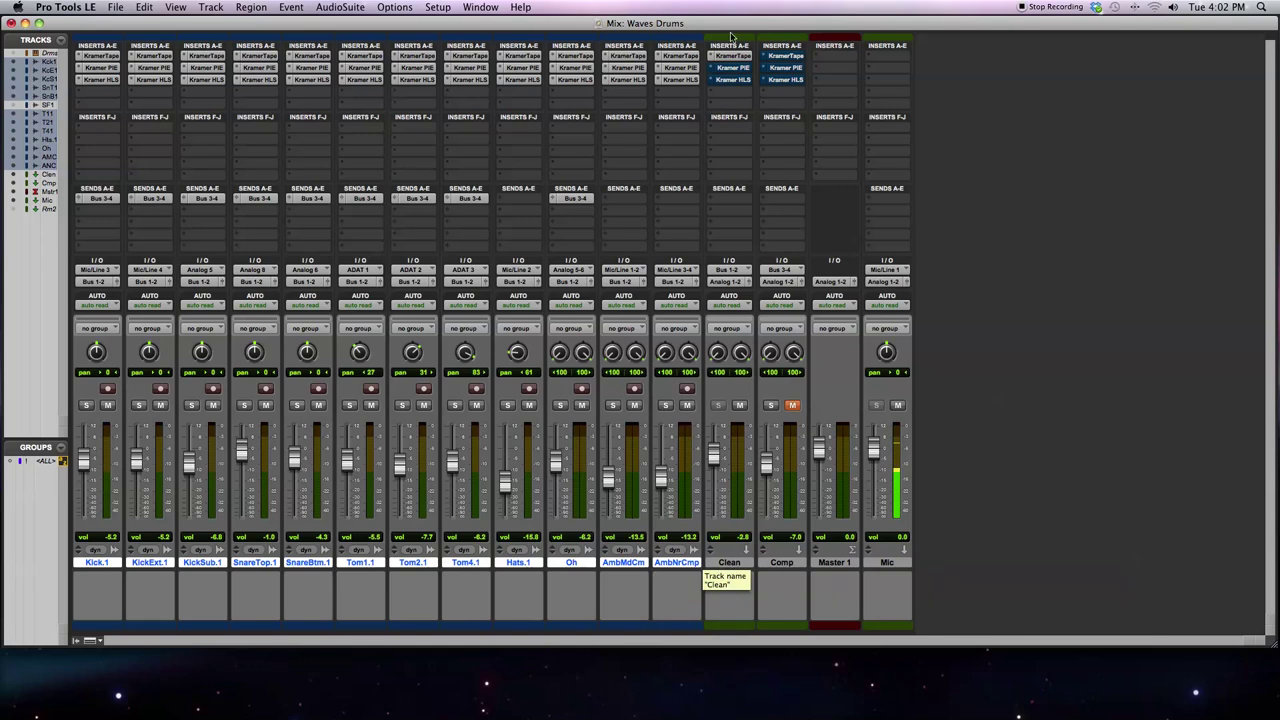
right_click(733, 68)
click(733, 68)
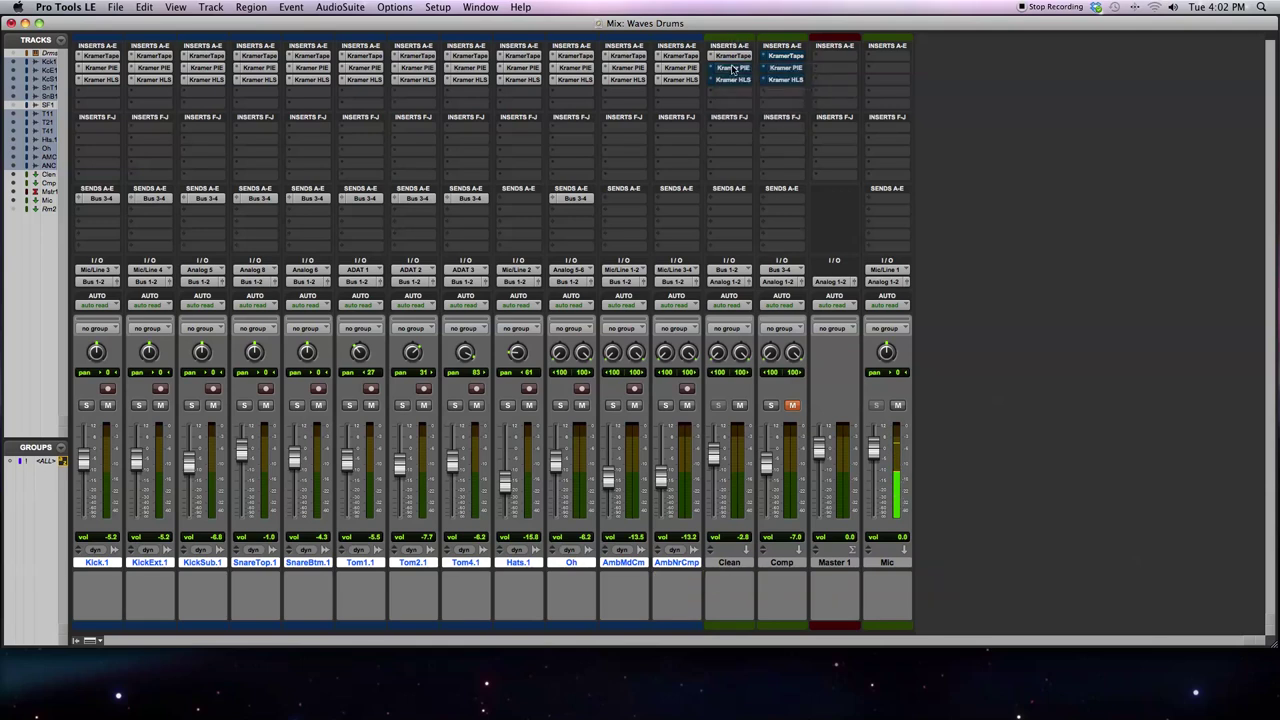
right_click(733, 80)
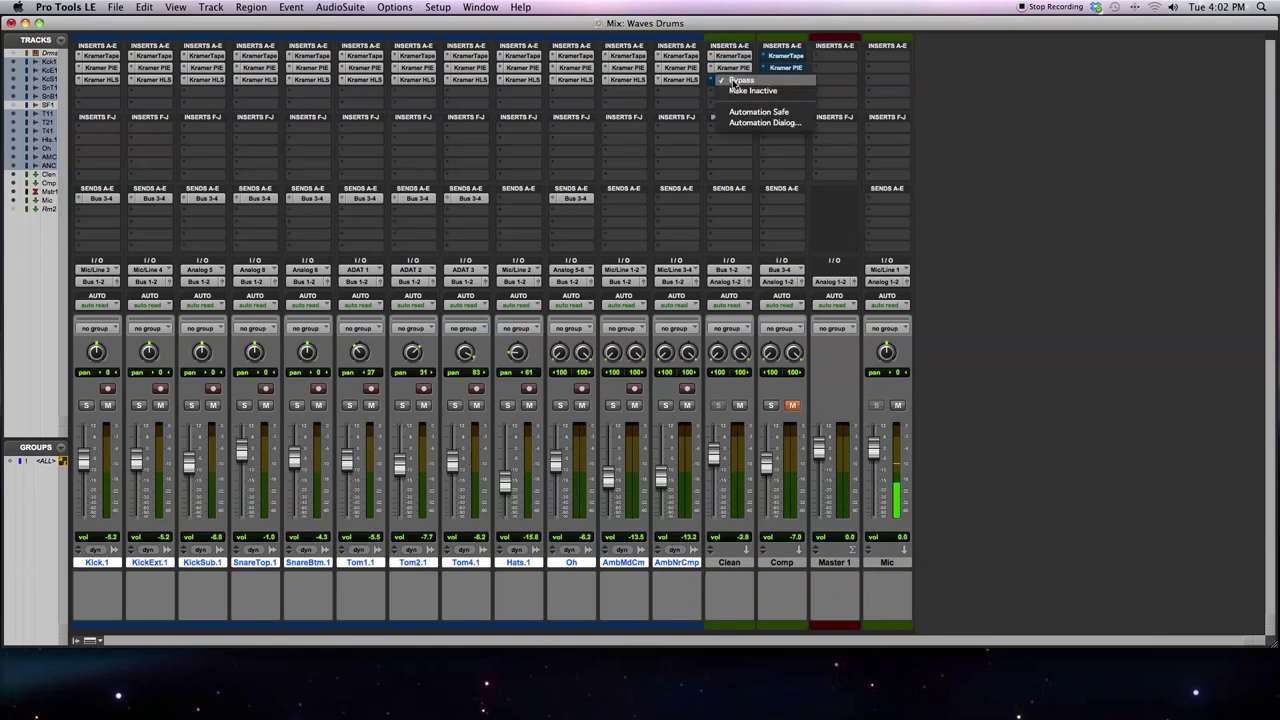
click(733, 84)
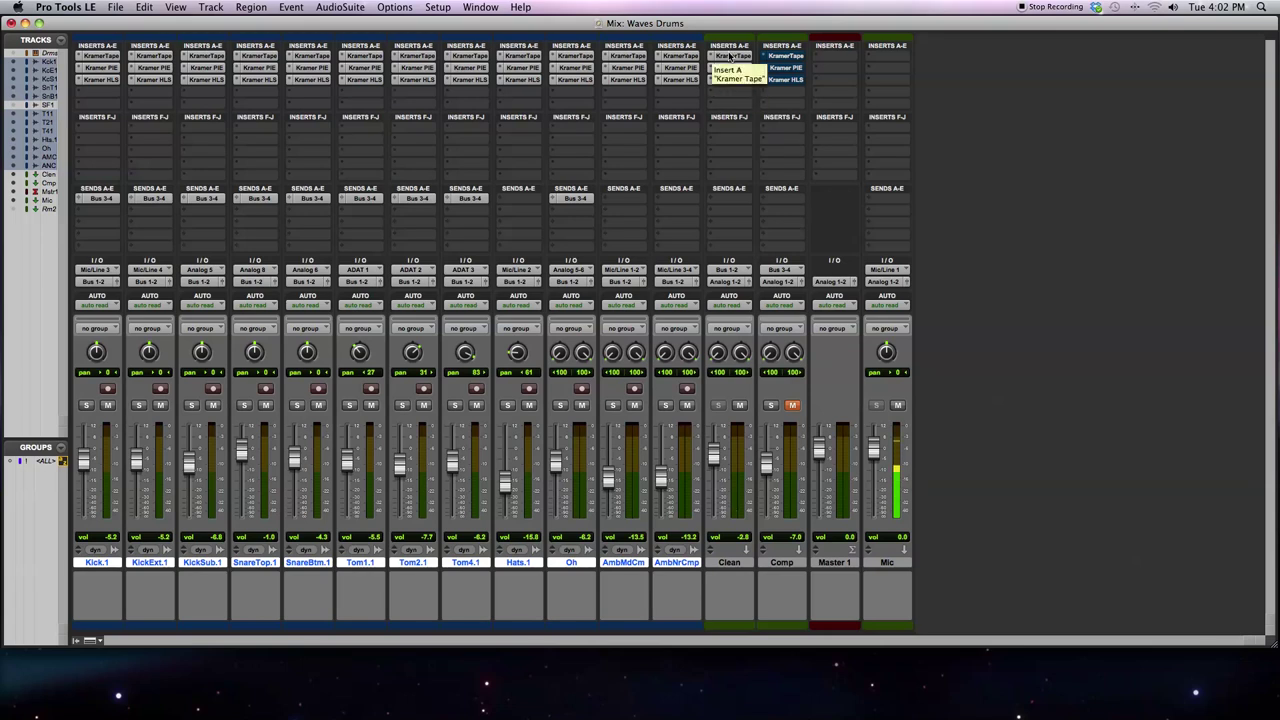
click(730, 56)
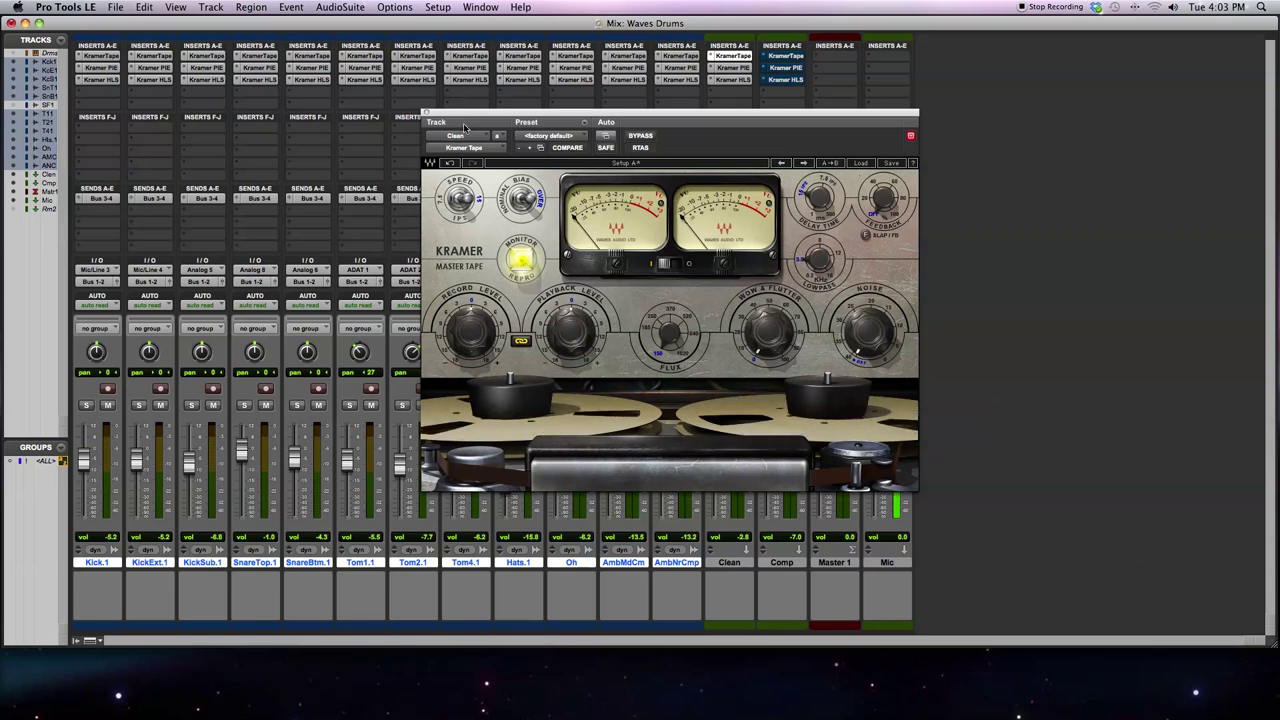
Close Clean's Kramer Tape window, then open and close its Kramer PIE and HLS windows
click(427, 113)
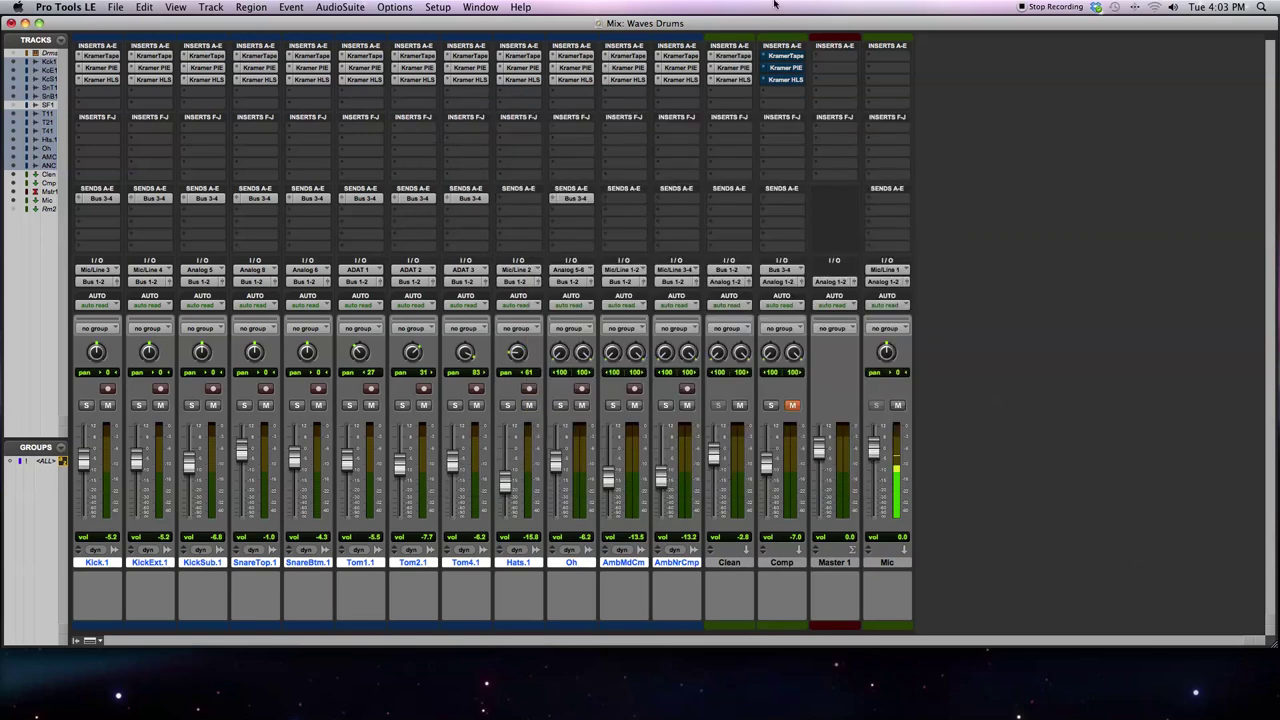
click(742, 68)
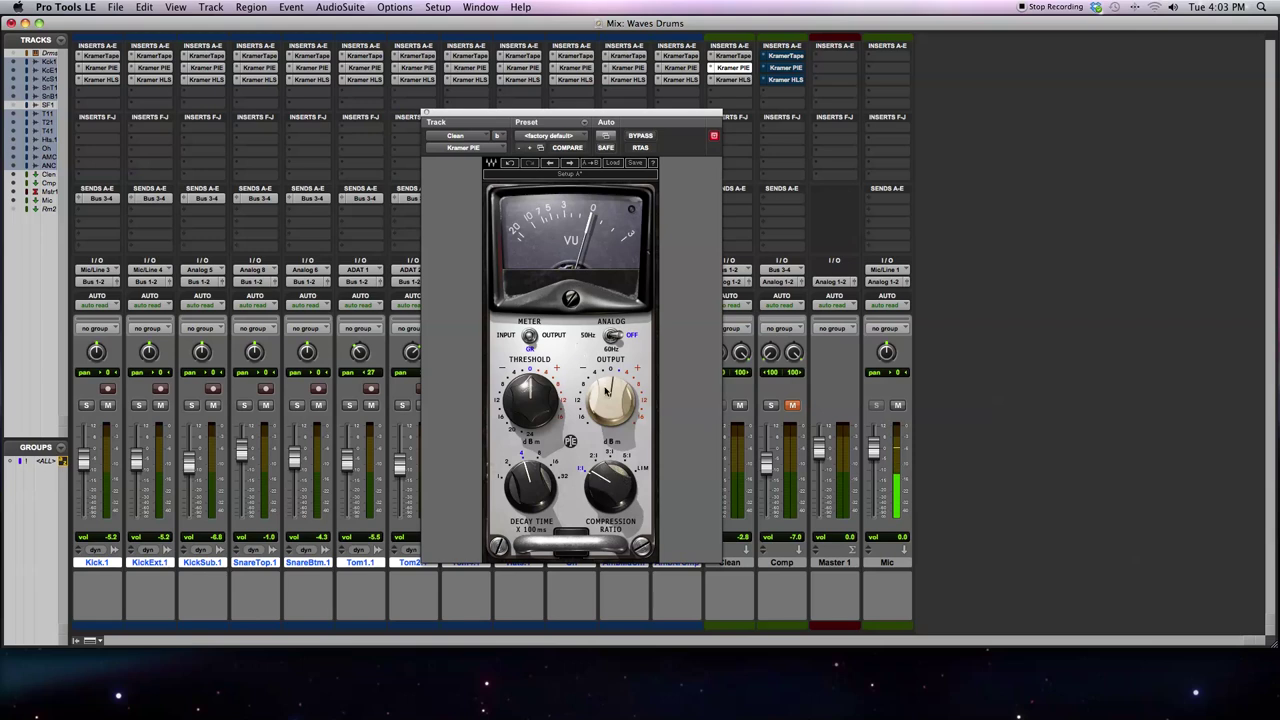
click(427, 113)
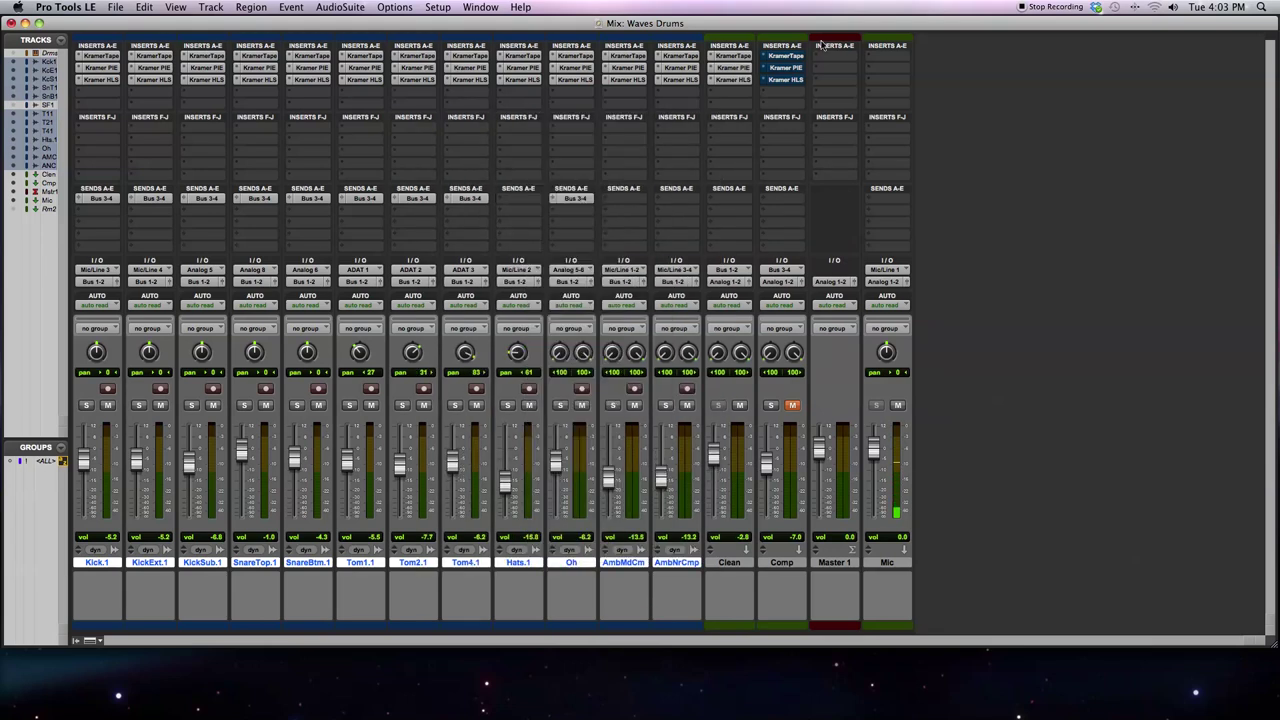
click(733, 79)
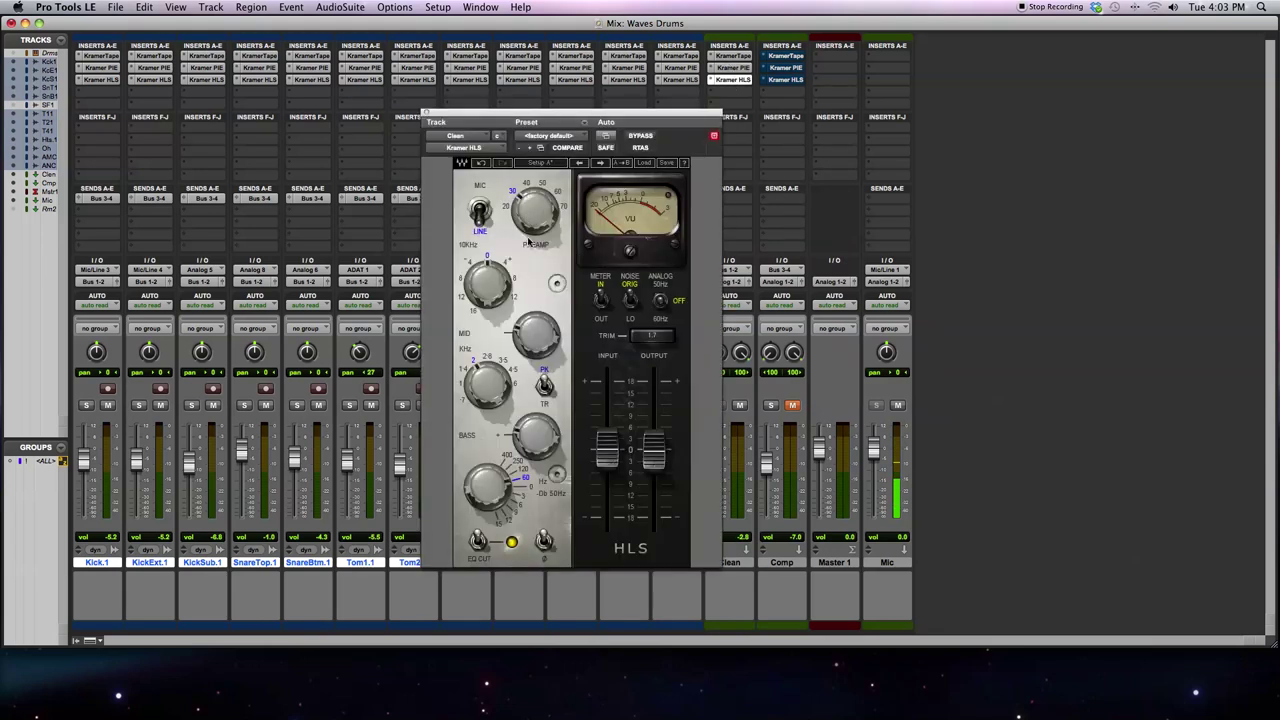
click(426, 113)
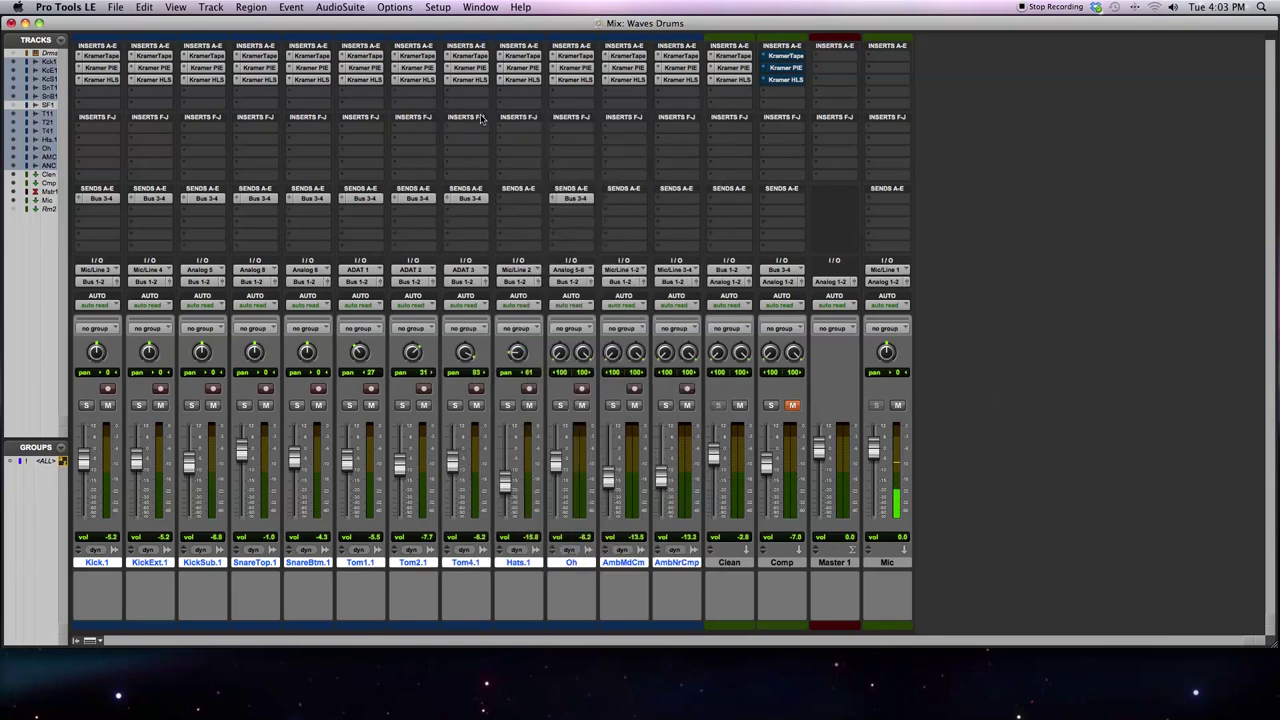
Bypass the Clean bus's Kramer Tape, PIE and HLS plug-ins
right_click(731, 56)
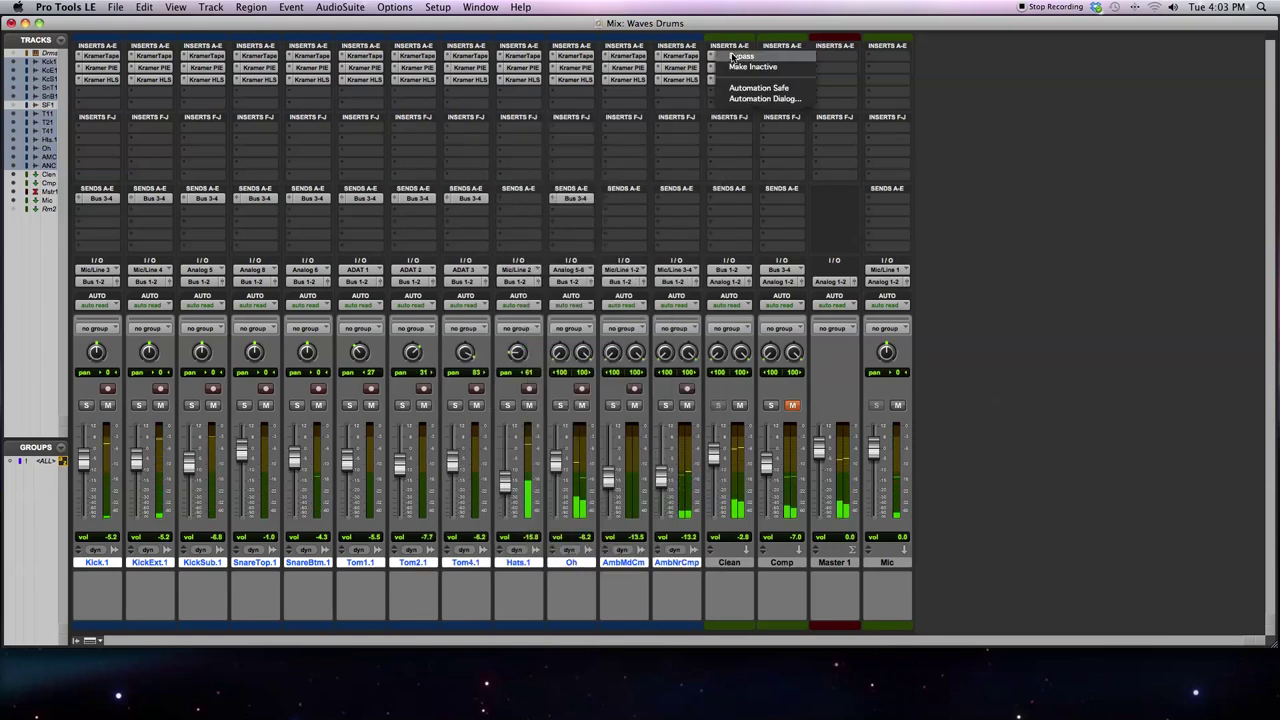
click(731, 56)
right_click(731, 56)
click(732, 57)
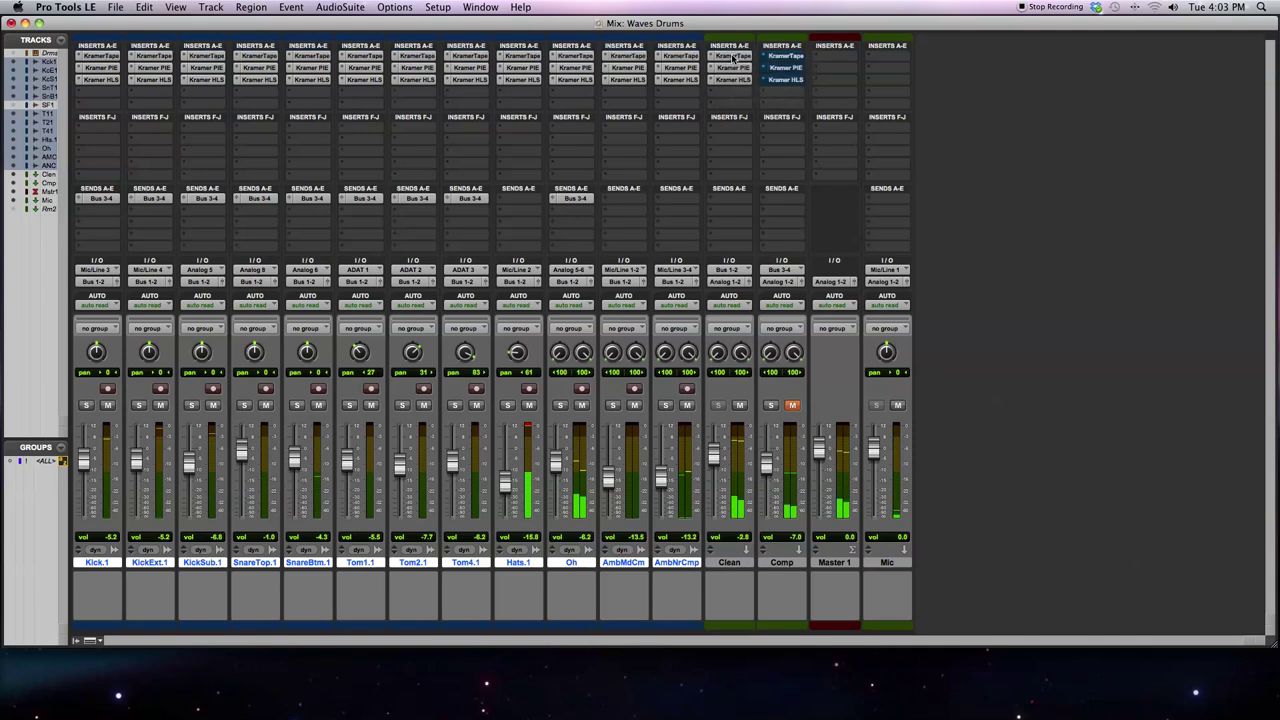
right_click(734, 58)
click(734, 58)
right_click(734, 58)
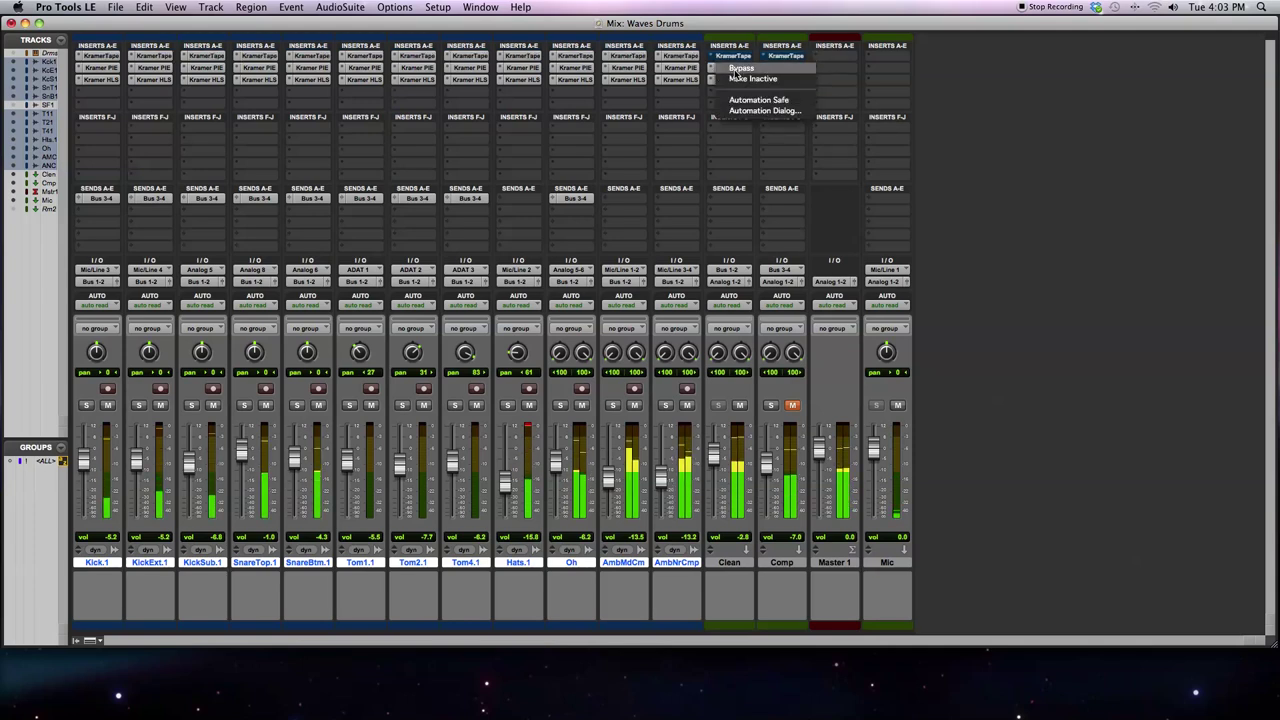
click(735, 73)
right_click(735, 74)
click(736, 80)
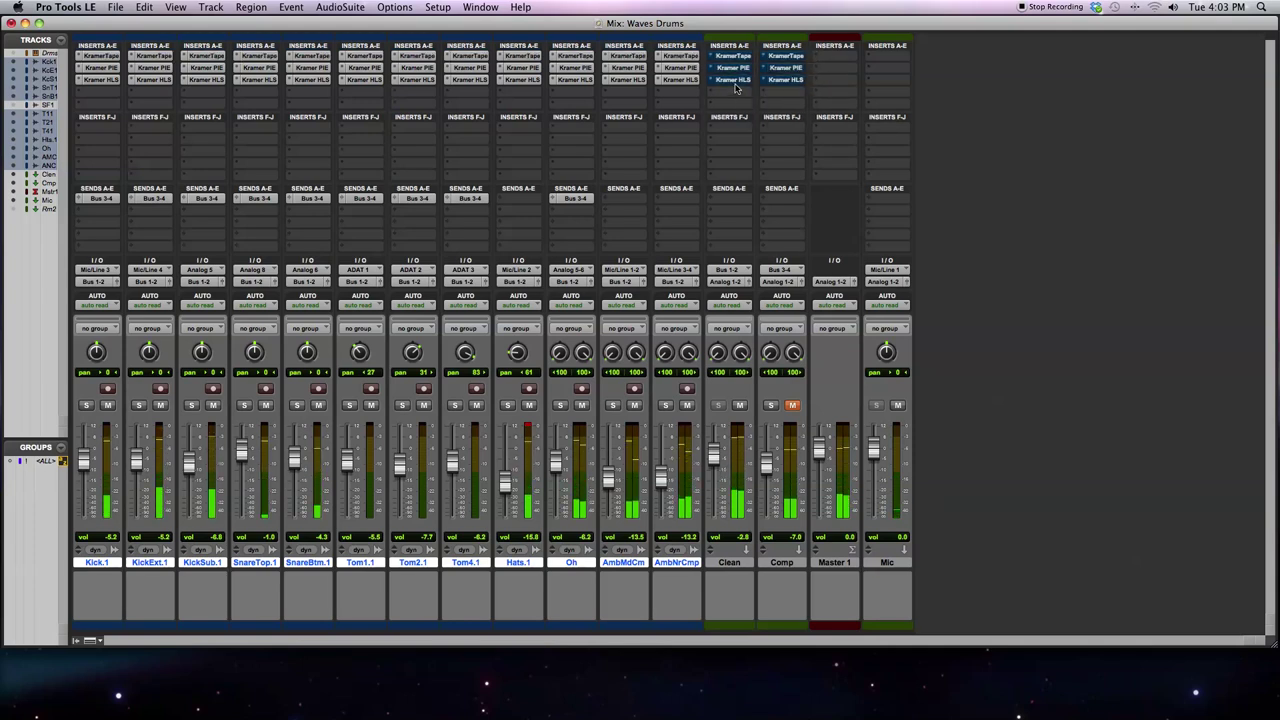
Re-enable Clean's Kramer Tape, PIE and HLS, and clear the Hats.1 clip light
right_click(733, 56)
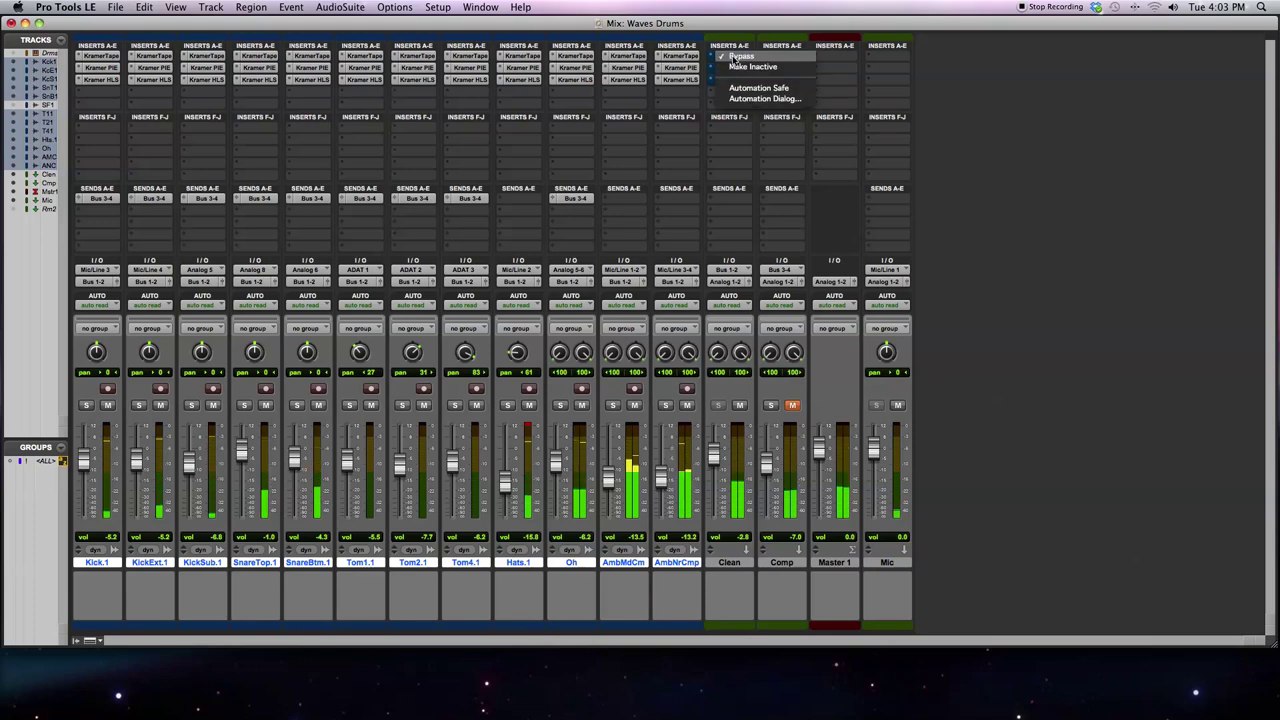
click(733, 56)
right_click(733, 68)
click(733, 80)
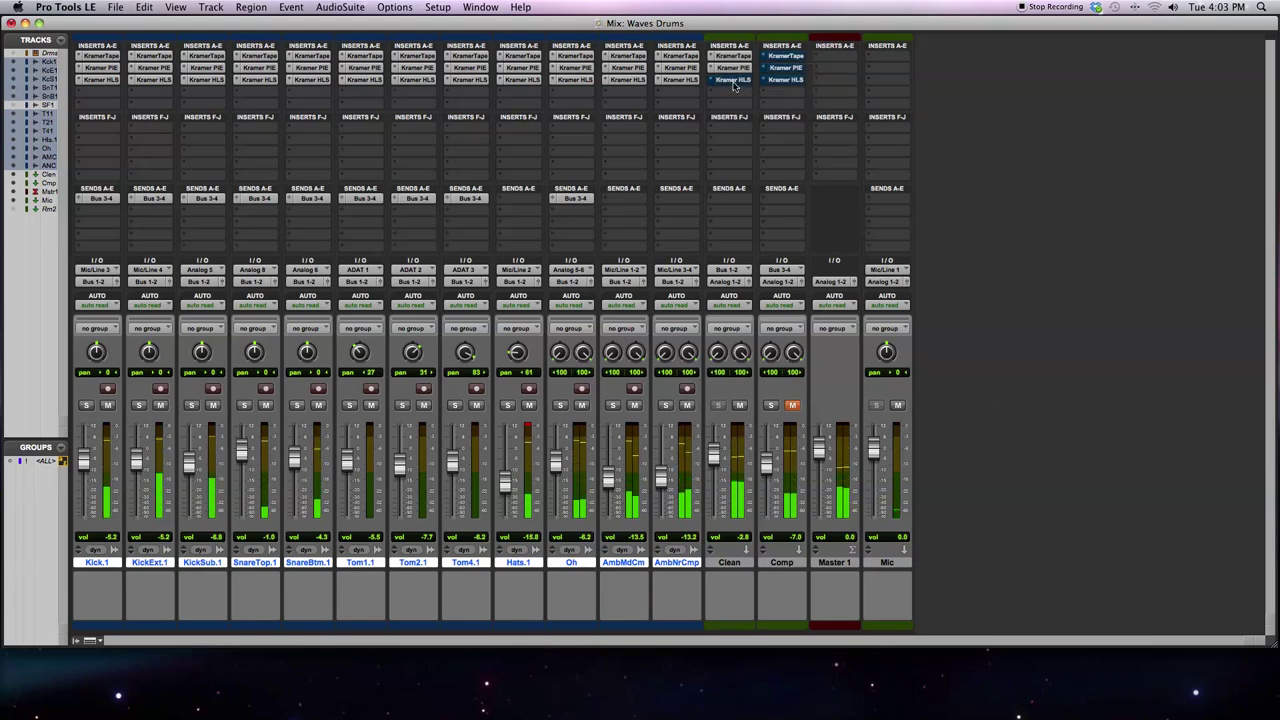
right_click(733, 82)
click(733, 82)
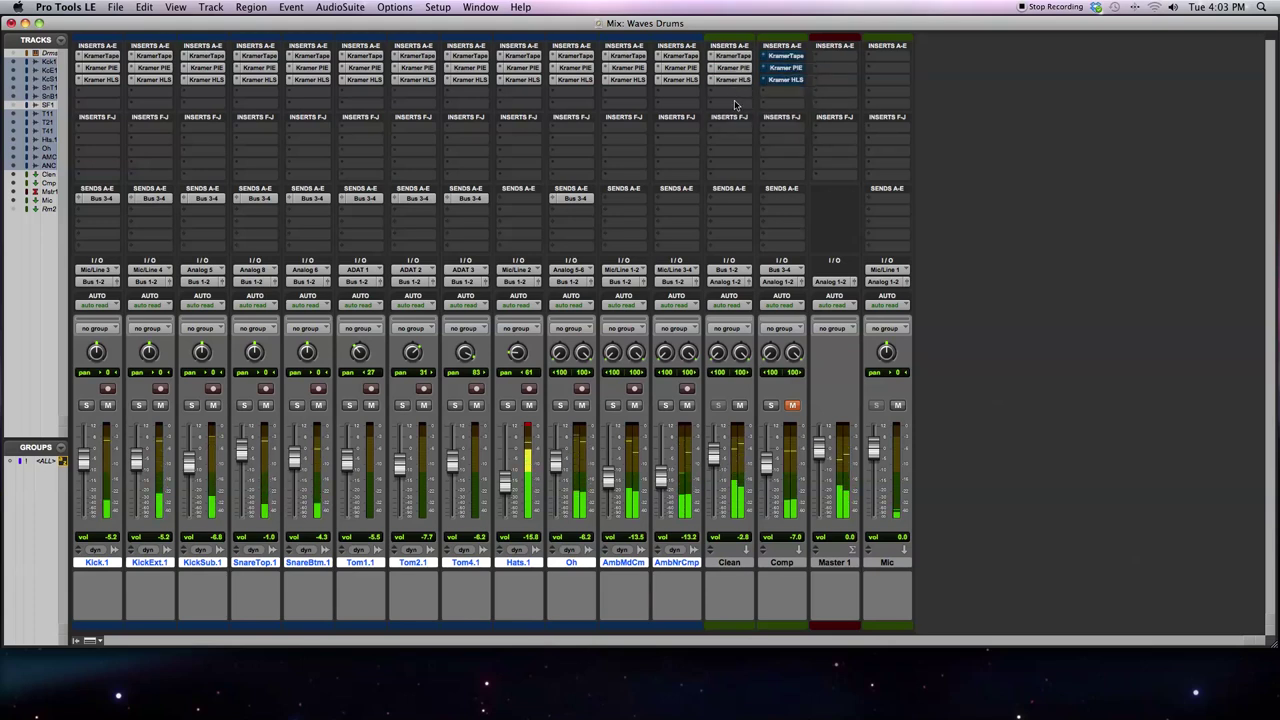
click(528, 428)
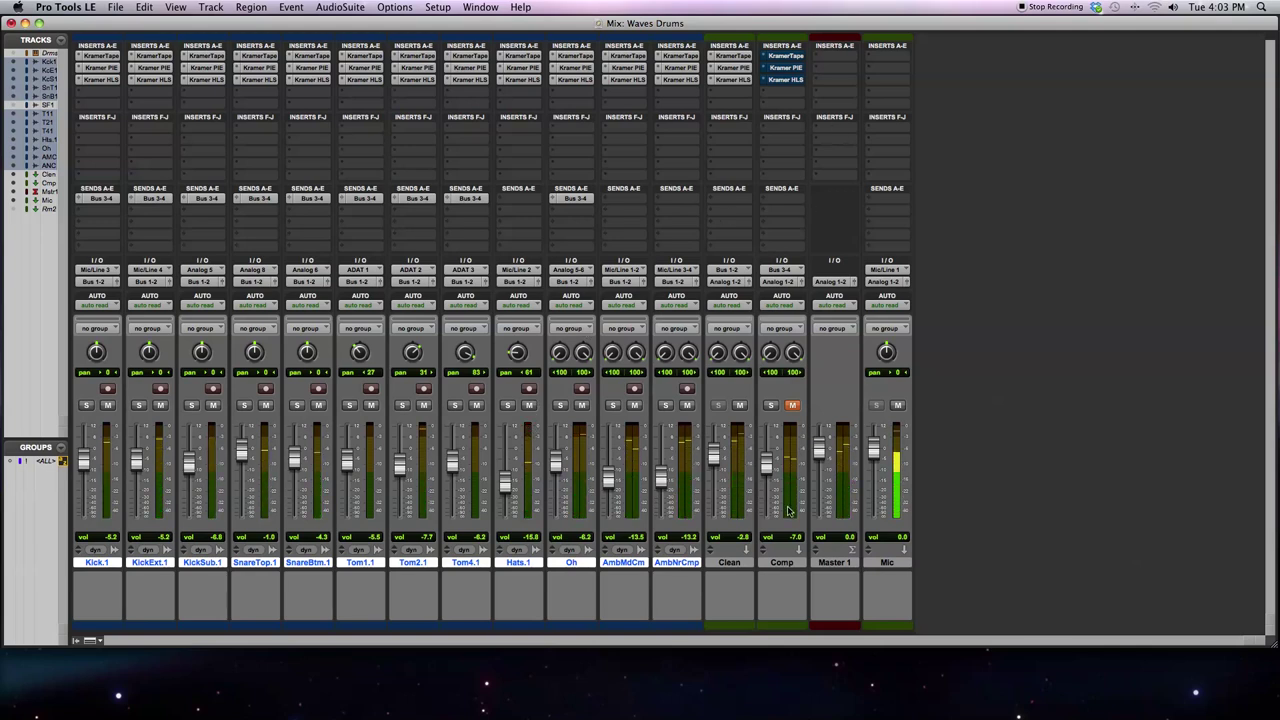
Select the Comp track and unmute the Comp bus
click(782, 563)
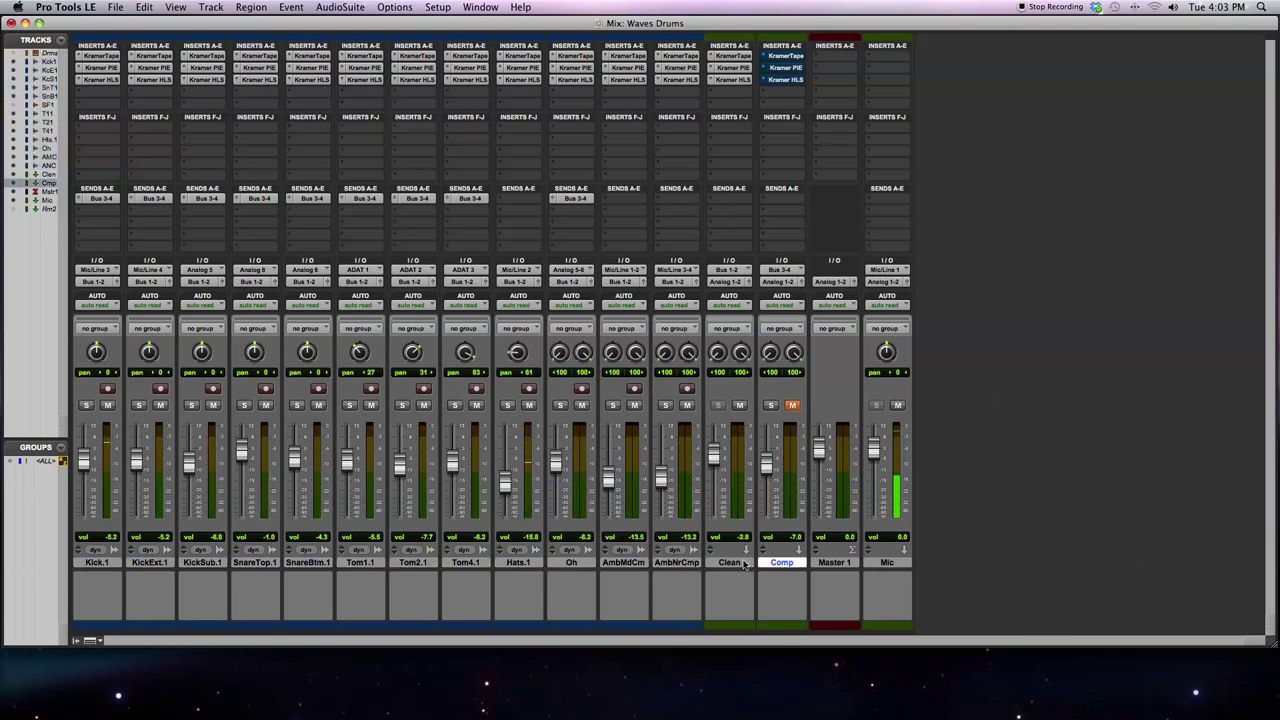
click(730, 563)
click(782, 563)
click(792, 407)
Un-bypass the Comp bus's Kramer Tape and Kramer PIE plugins, briefly checking the PIE compressor
right_click(779, 55)
click(790, 67)
right_click(779, 56)
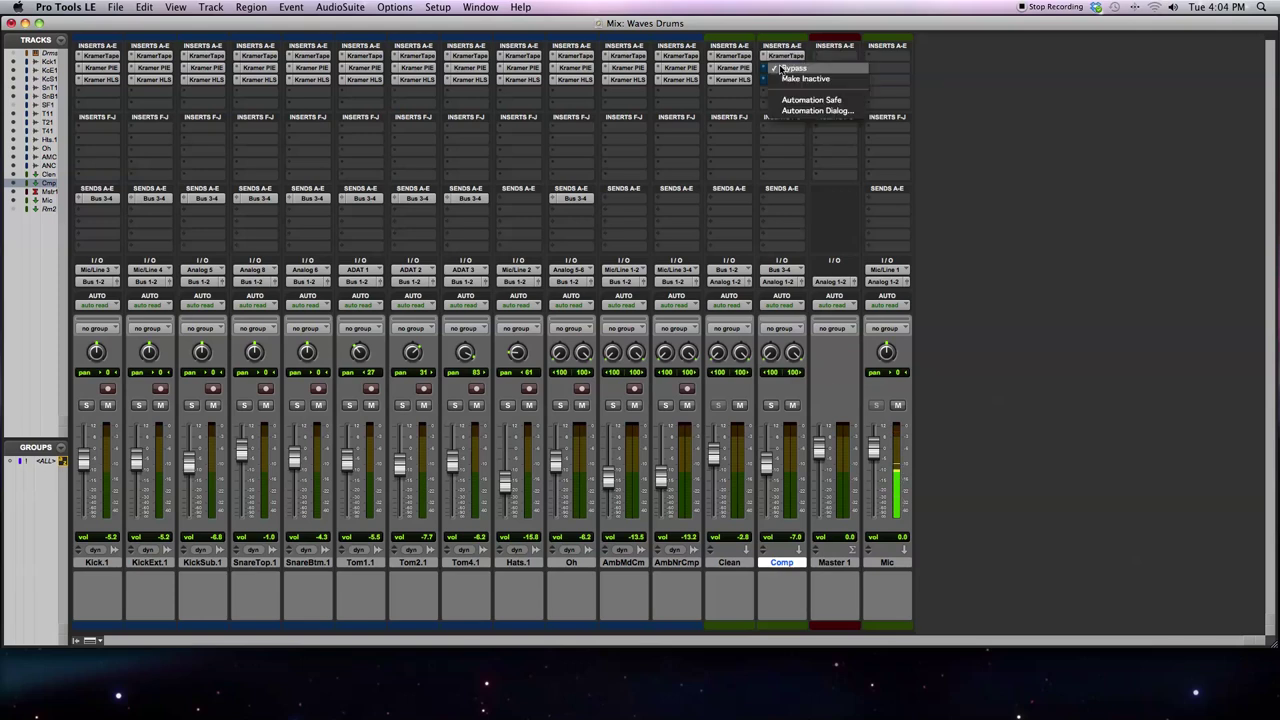
click(781, 68)
click(786, 67)
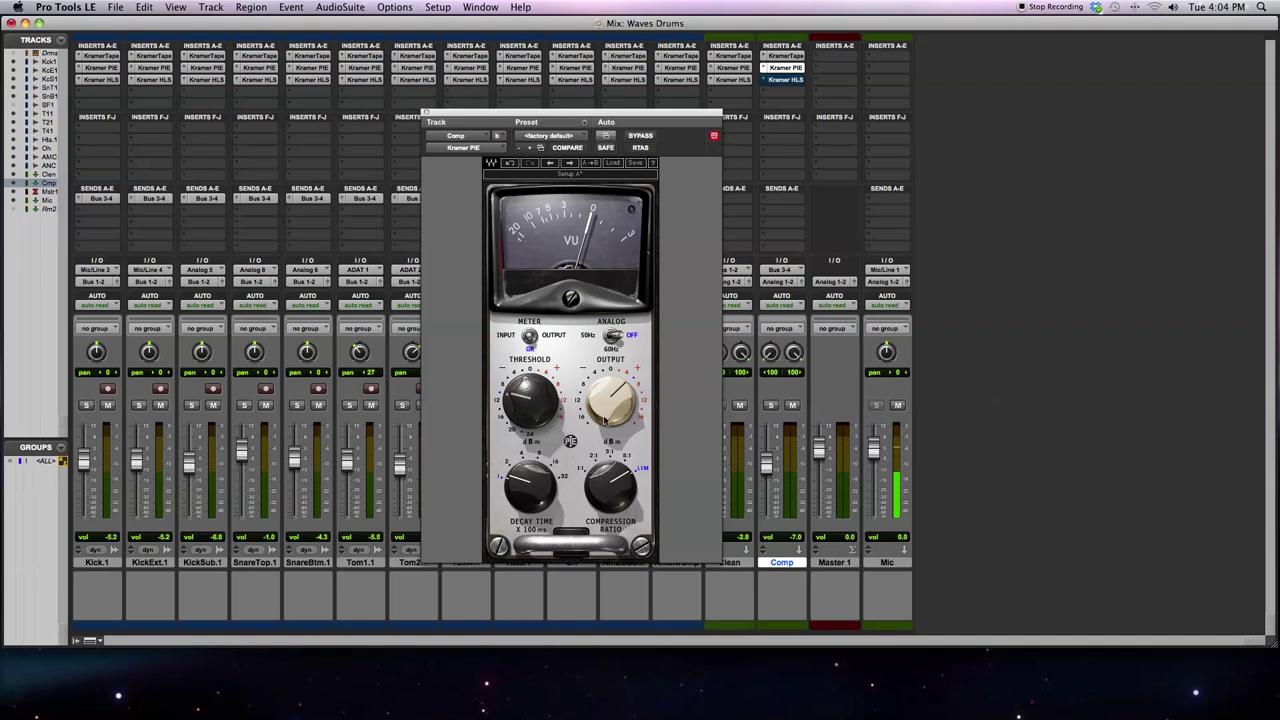
click(425, 113)
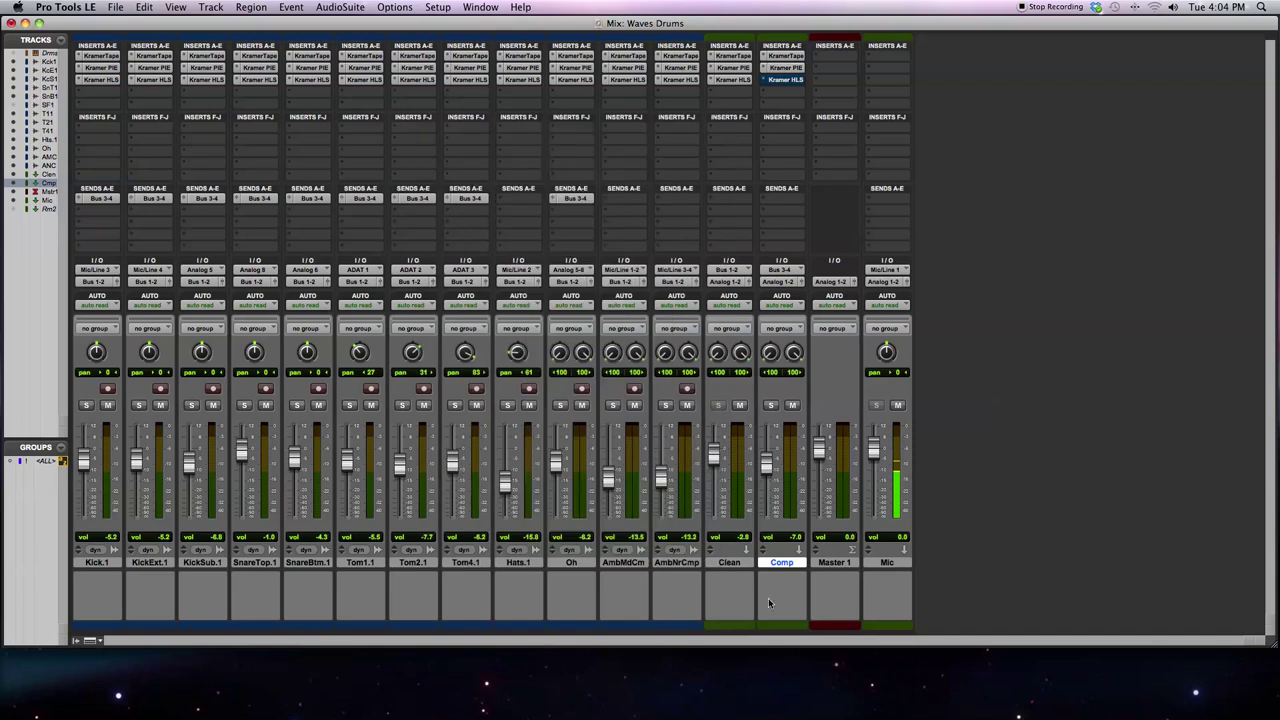
Un-bypass the Comp bus's Kramer HLS plugin and open its EQ window
right_click(795, 88)
click(795, 85)
click(795, 82)
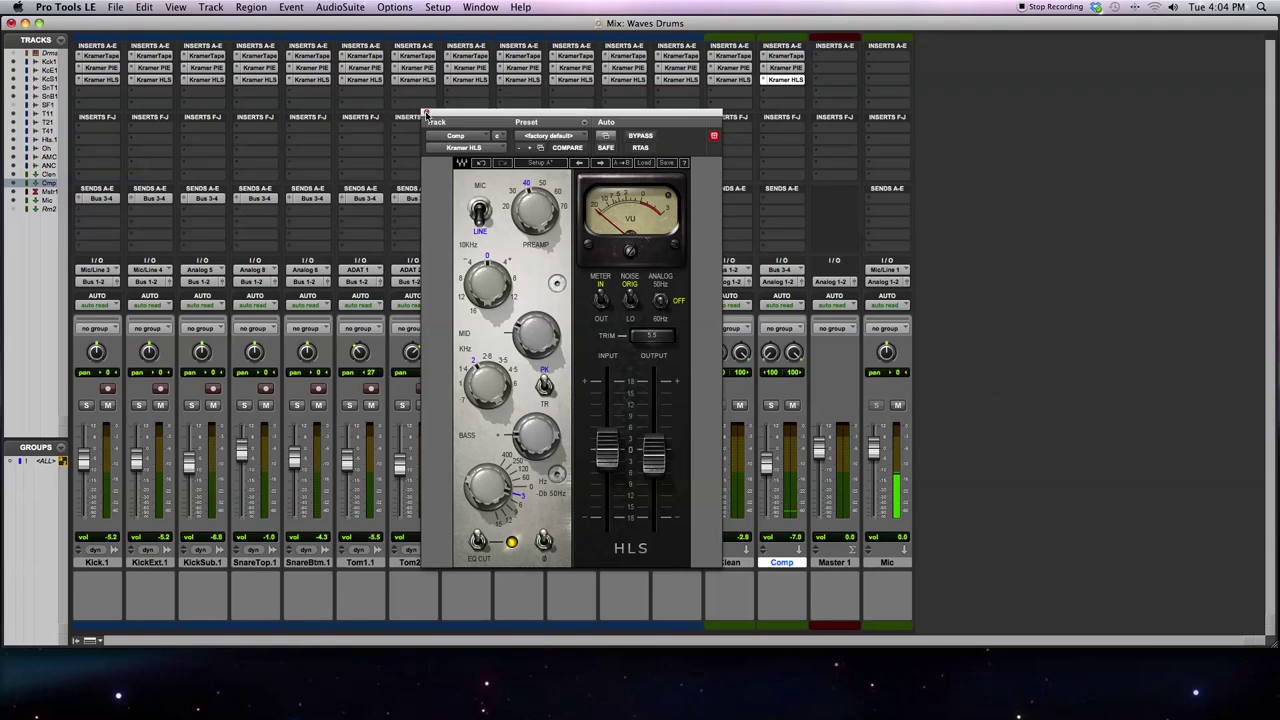
Close the HLS window, A/B the Comp bus muted versus unmuted, then raise its fader to -4.3 dB
click(426, 113)
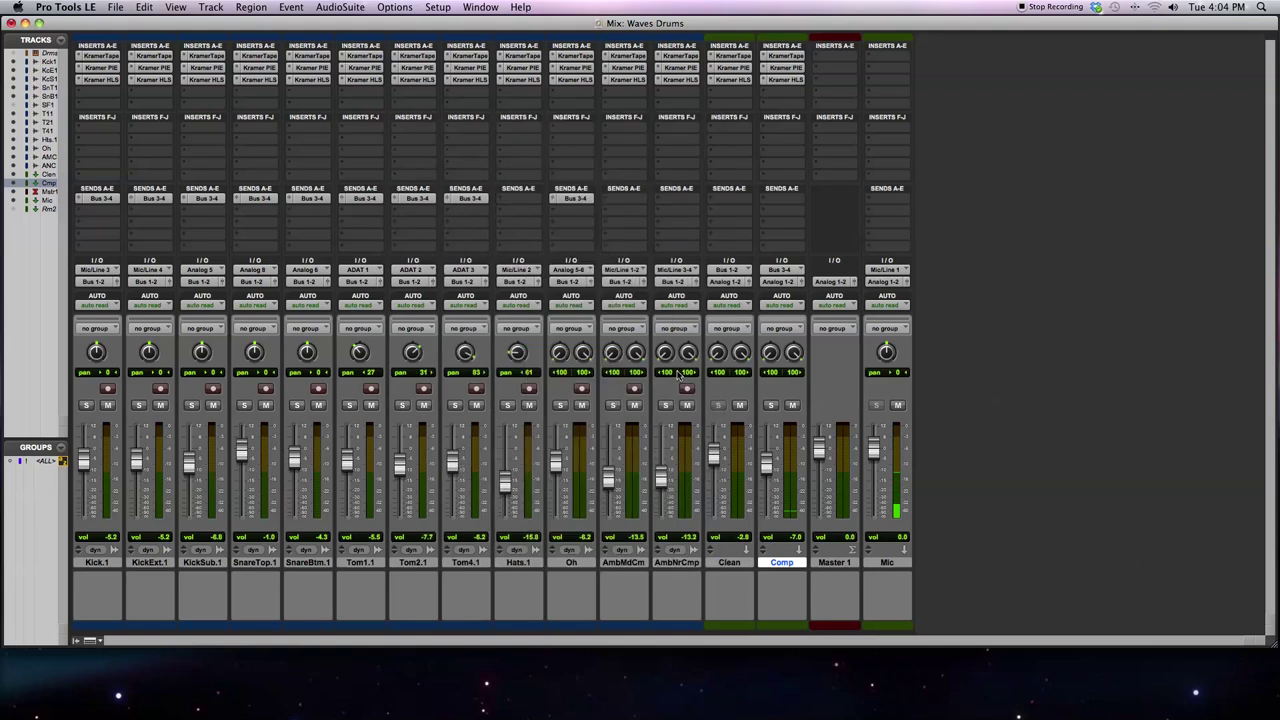
click(792, 406)
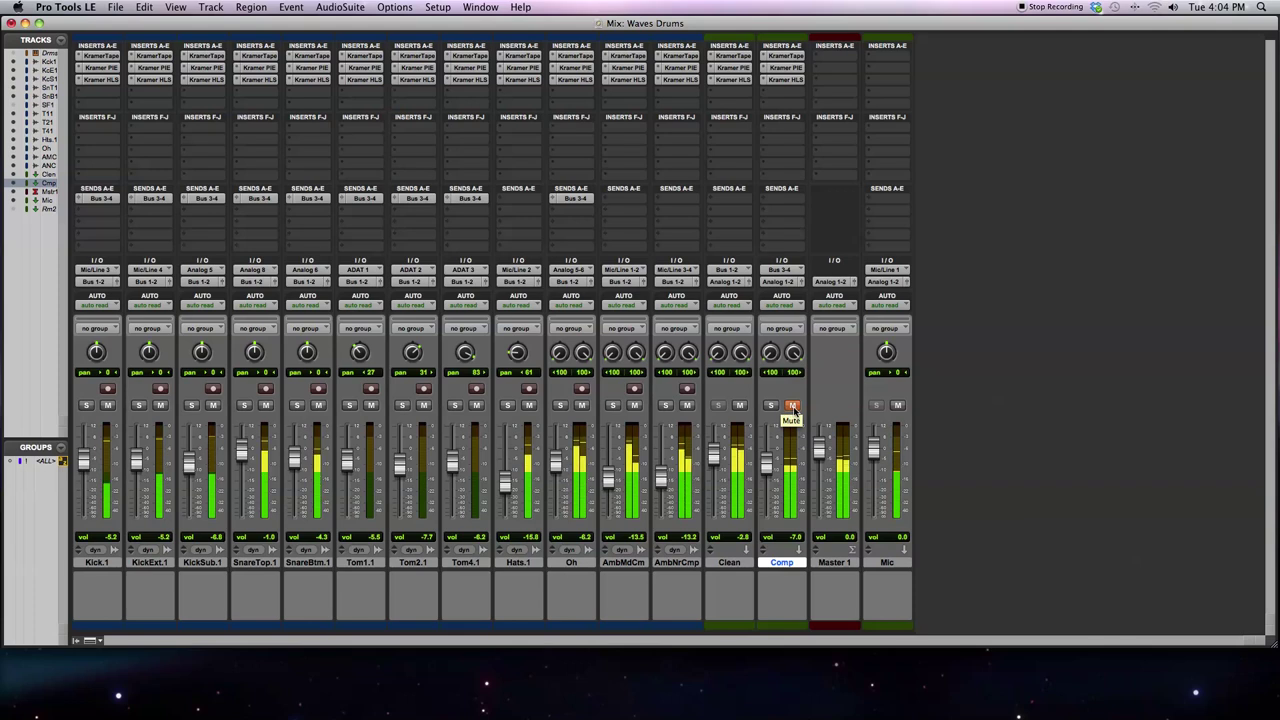
click(792, 406)
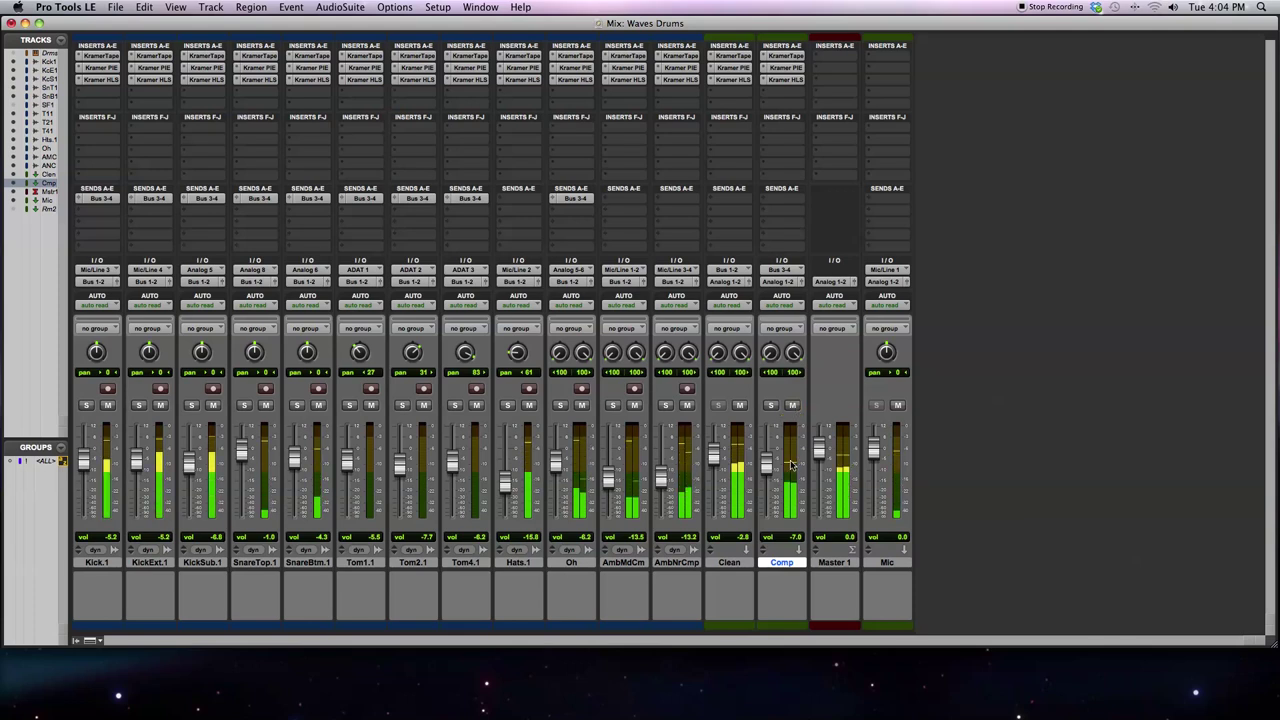
drag(768, 467, 767, 460)
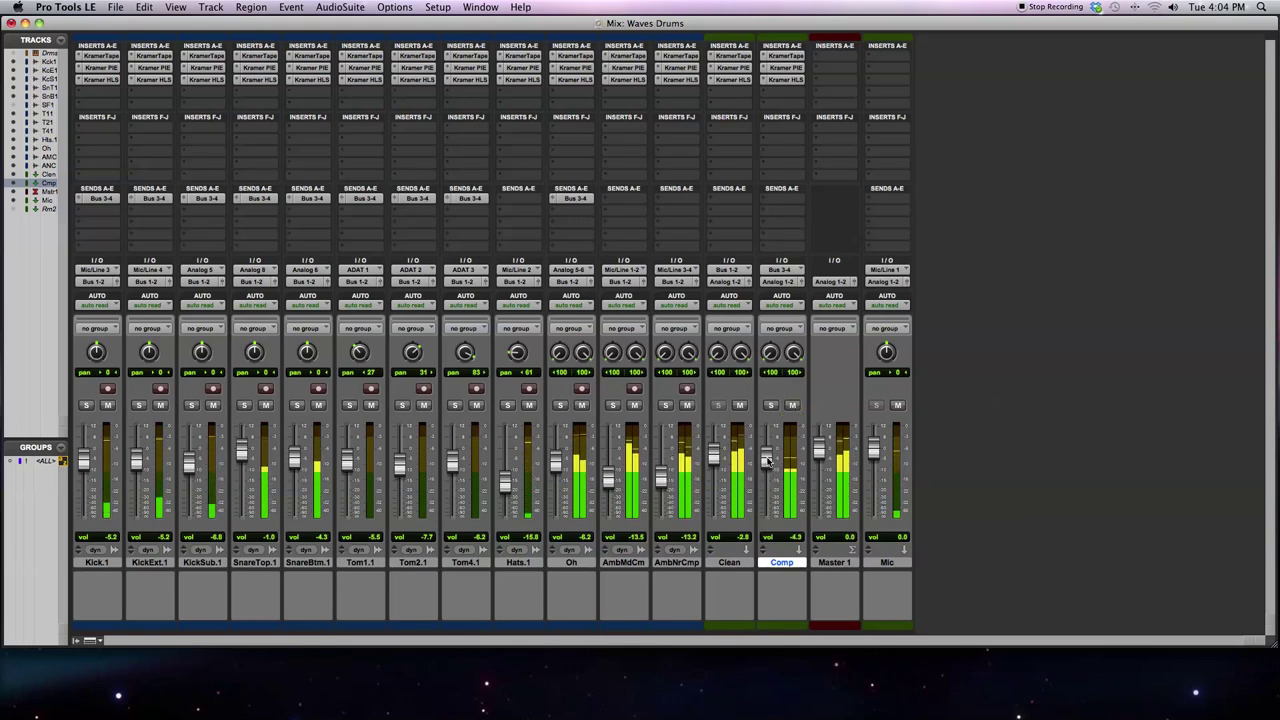